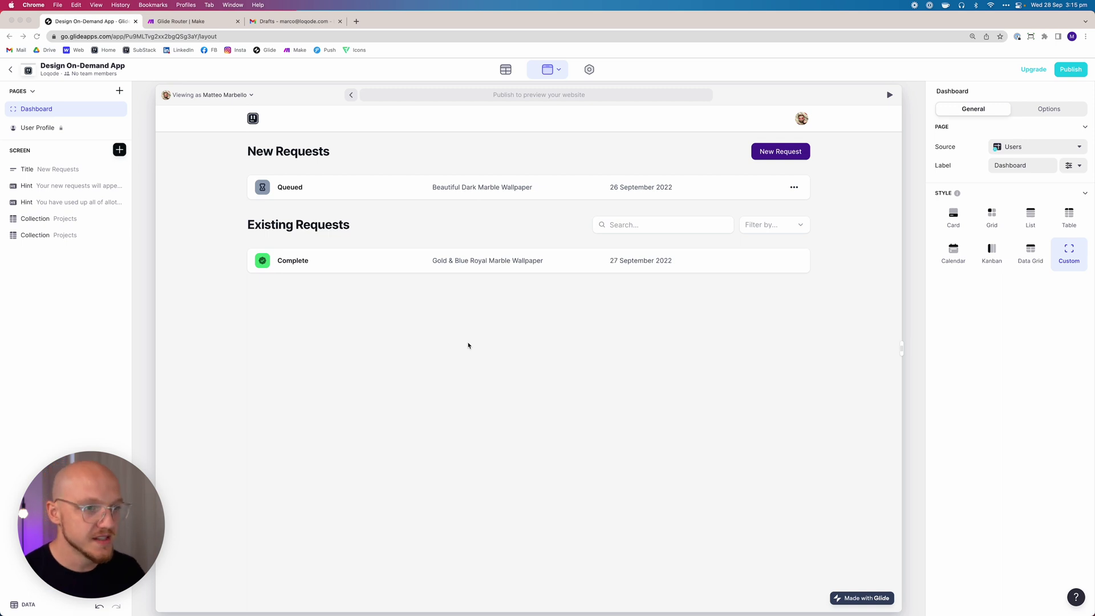
Add a blank custom page and rename its label to Results.
click(119, 92)
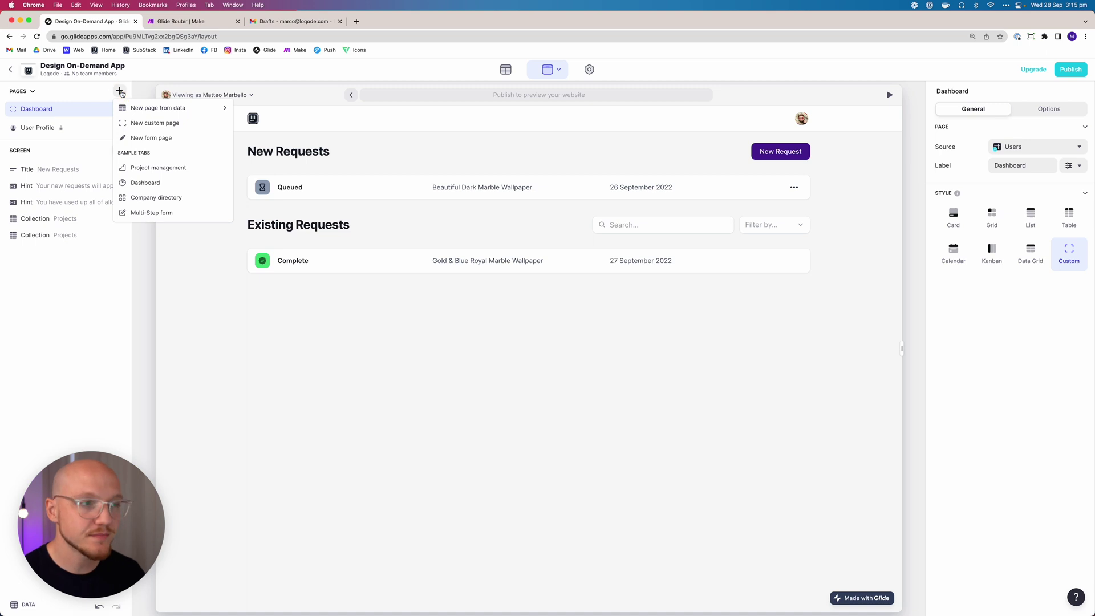
click(148, 123)
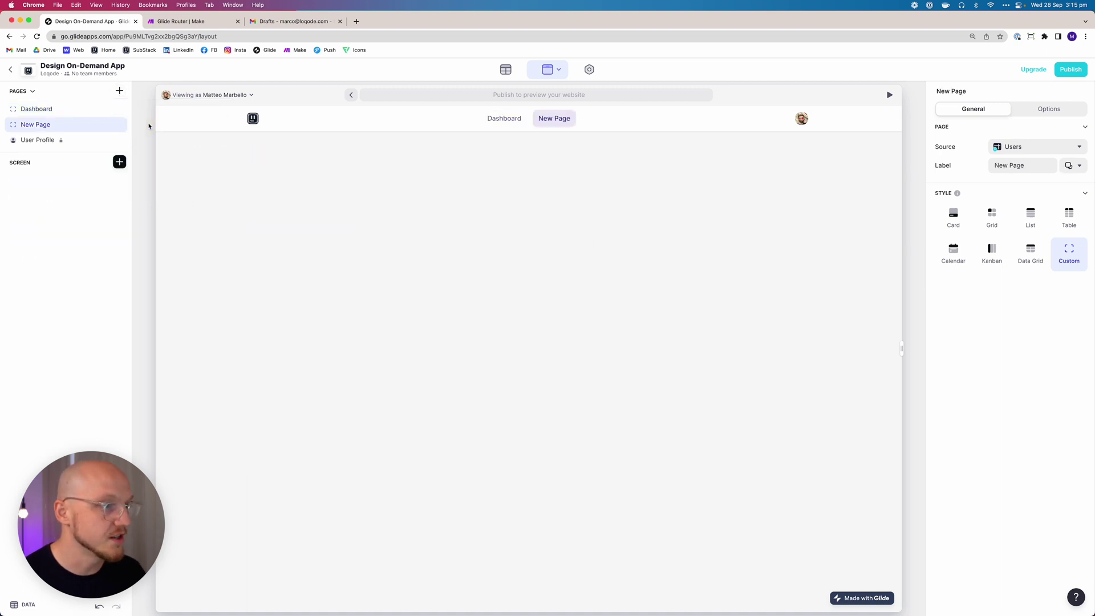
click(1022, 166)
text(Results)
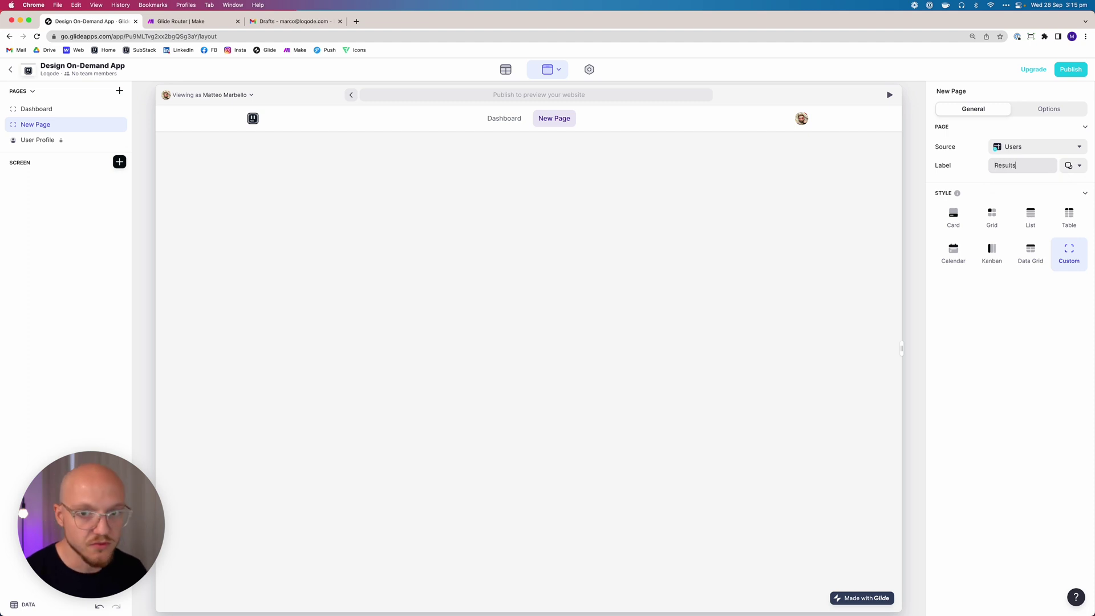
key(Return)
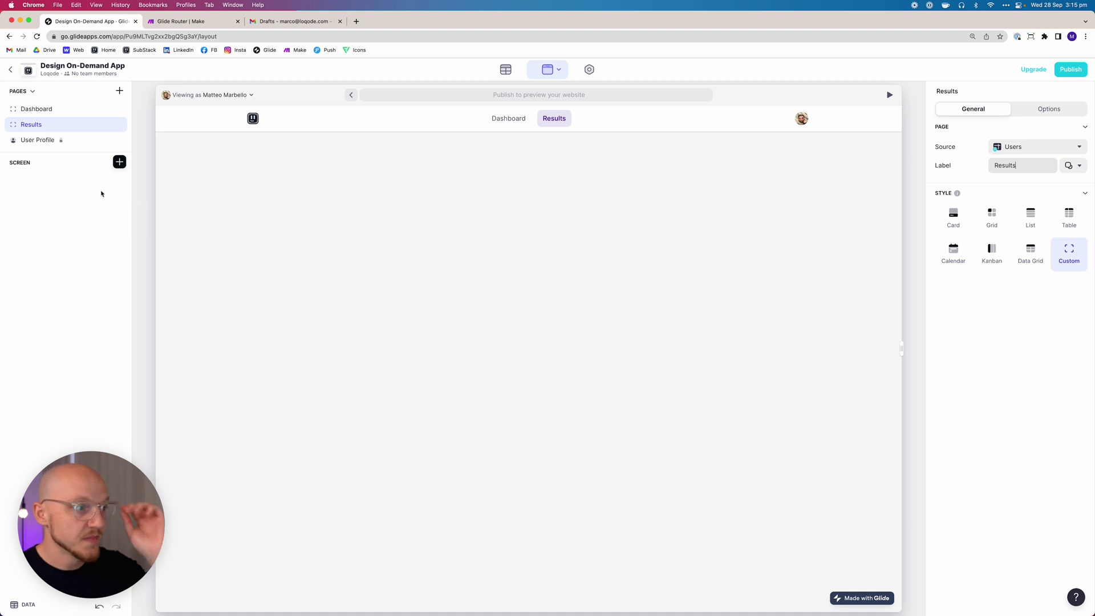
Insert a grid collection on the Results page using the Projects table as its data source.
click(120, 162)
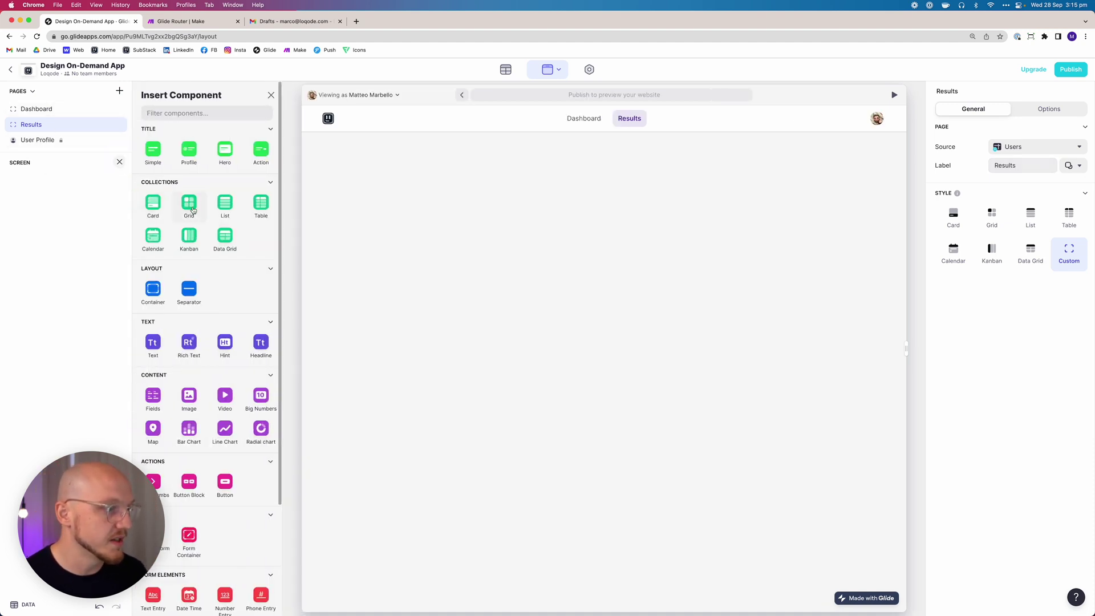
click(192, 208)
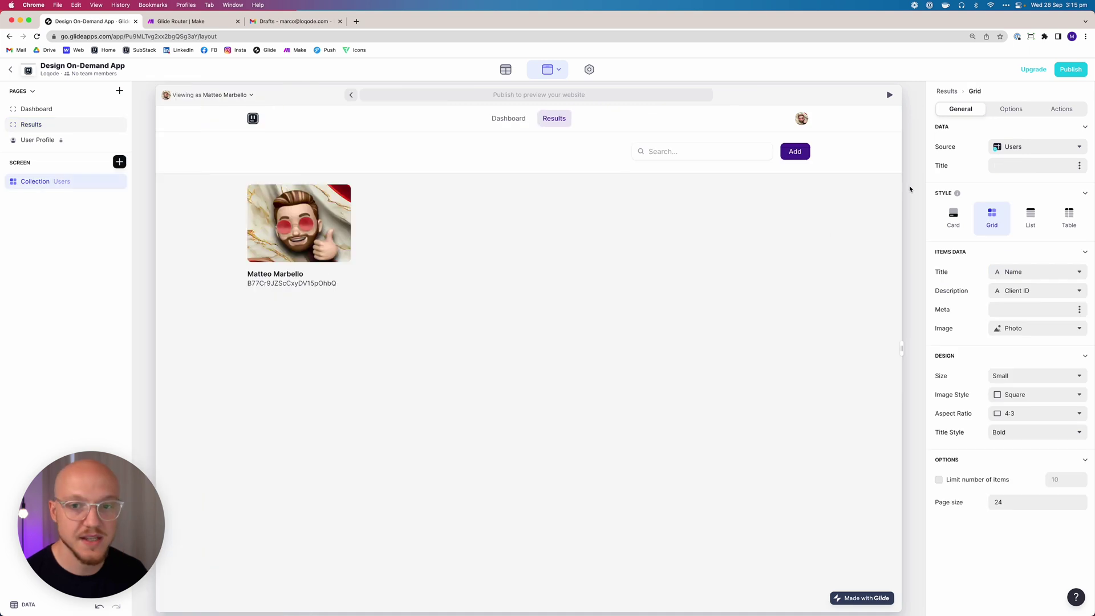
click(1019, 148)
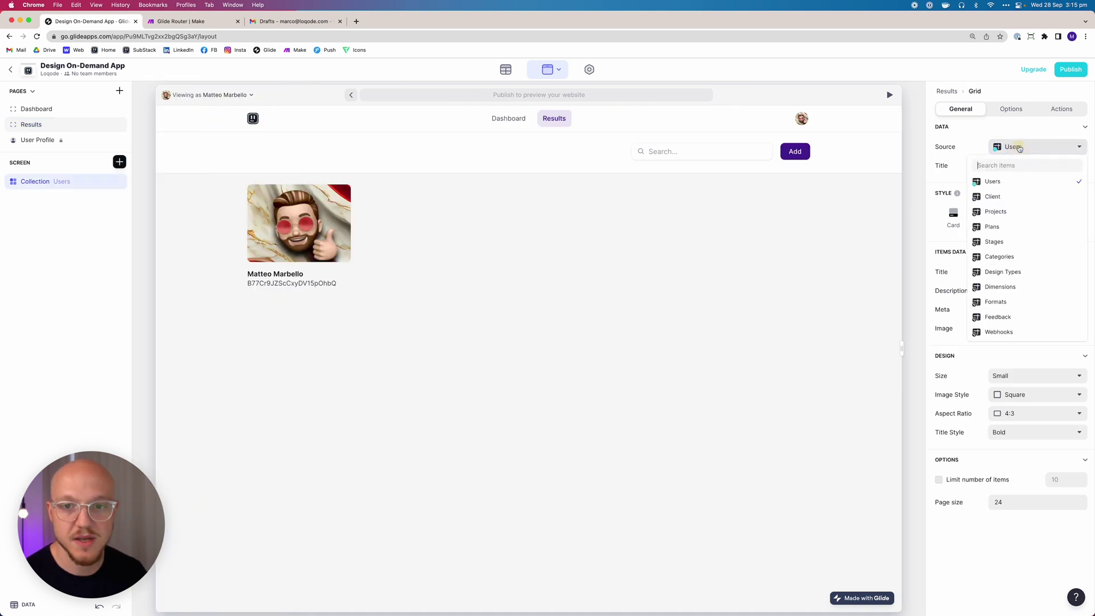
click(1013, 217)
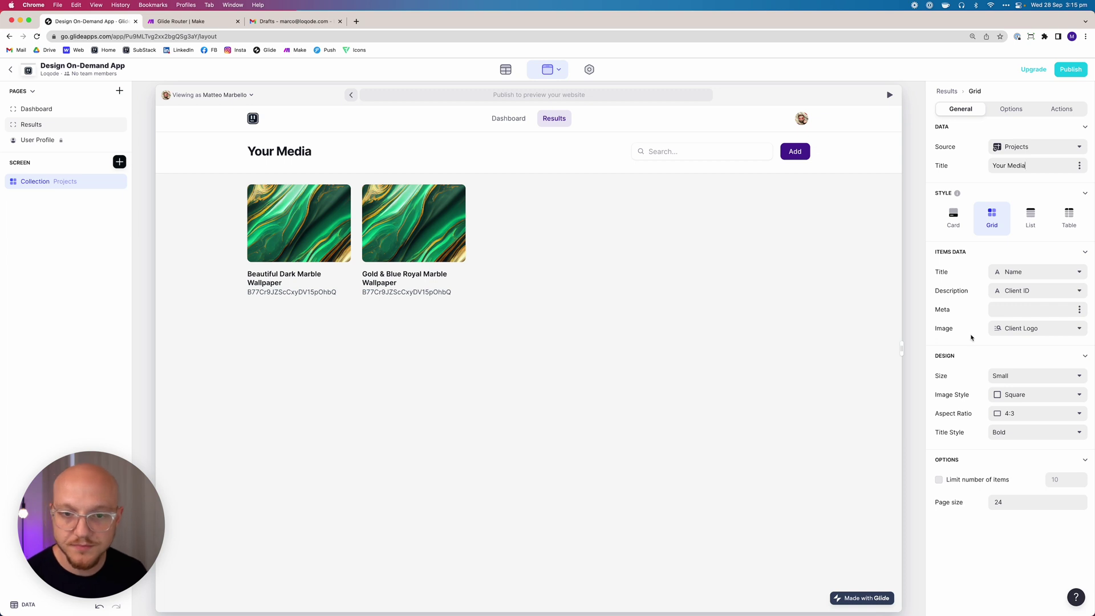
Keep Name as the card title, set Description to Requested and Image to Final.
click(1027, 273)
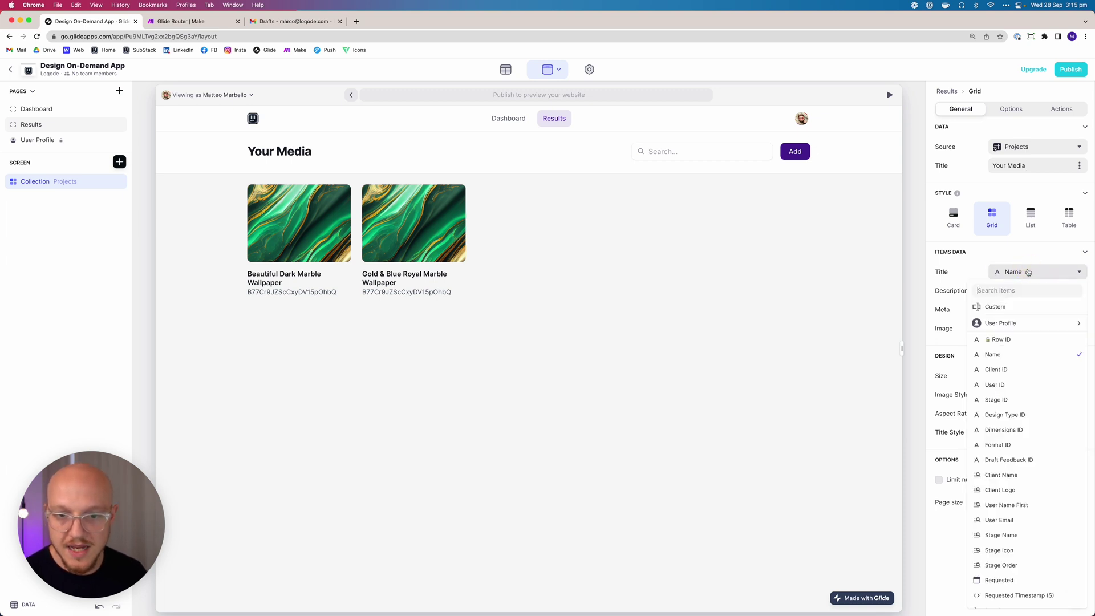
click(1002, 358)
click(1016, 294)
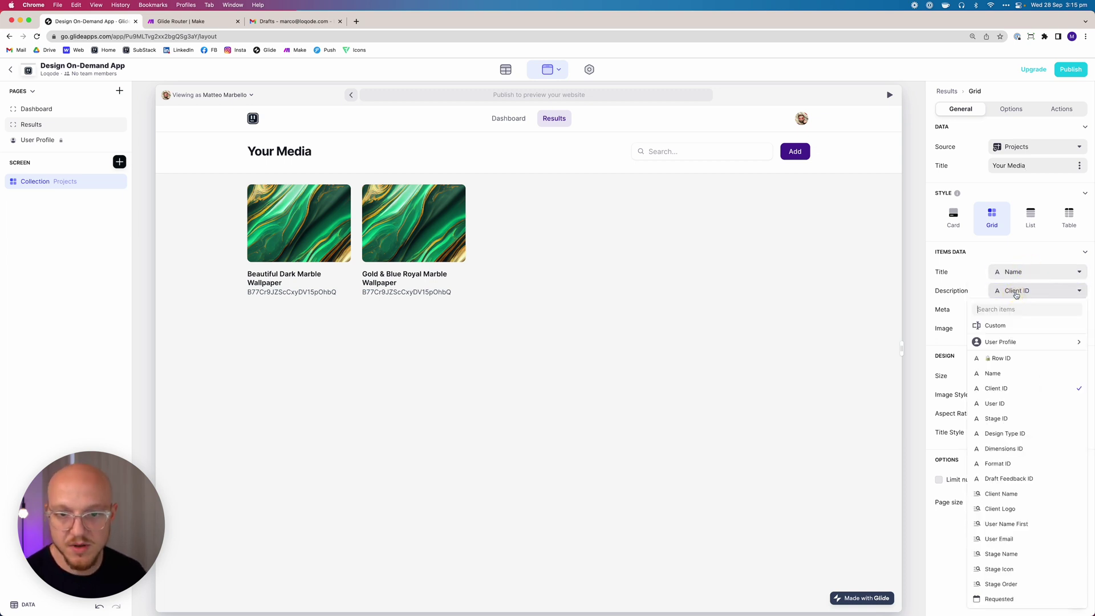
click(1015, 590)
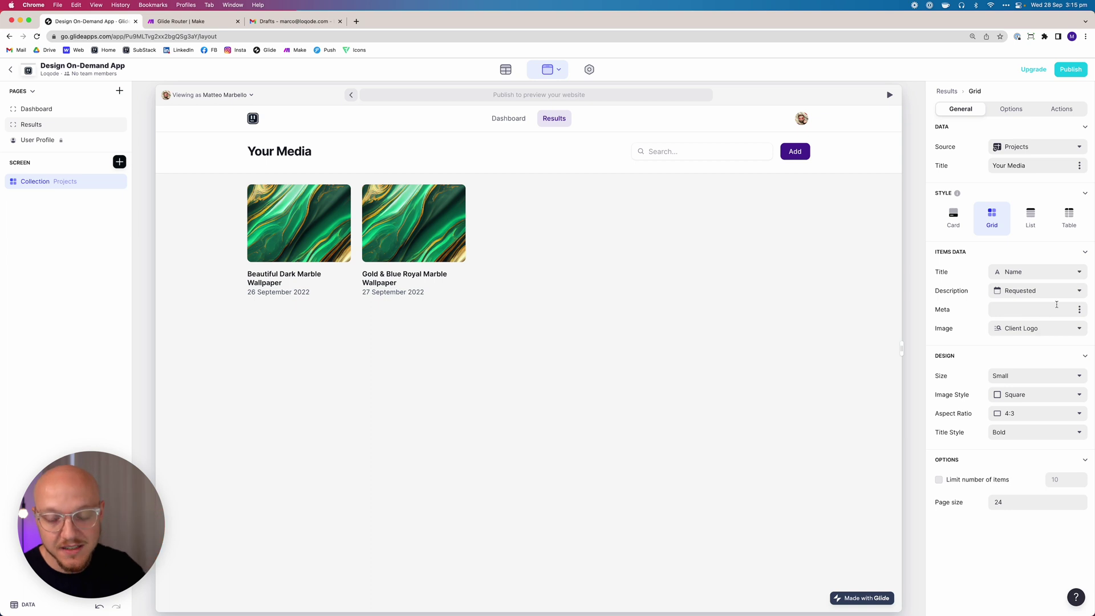
click(1045, 328)
scroll(1028, 450, down, 5)
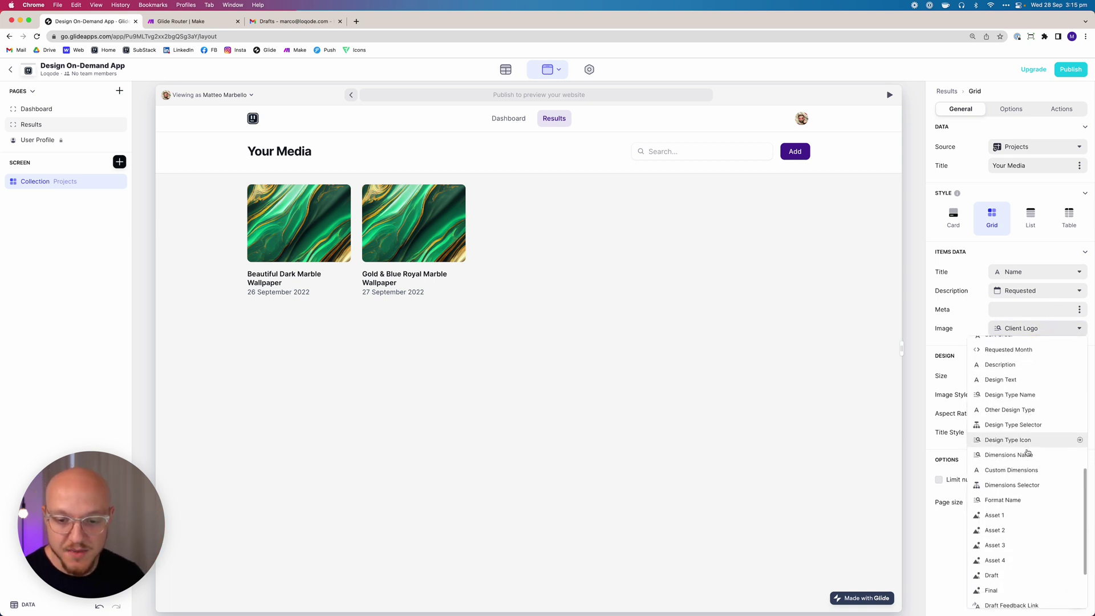
click(1003, 590)
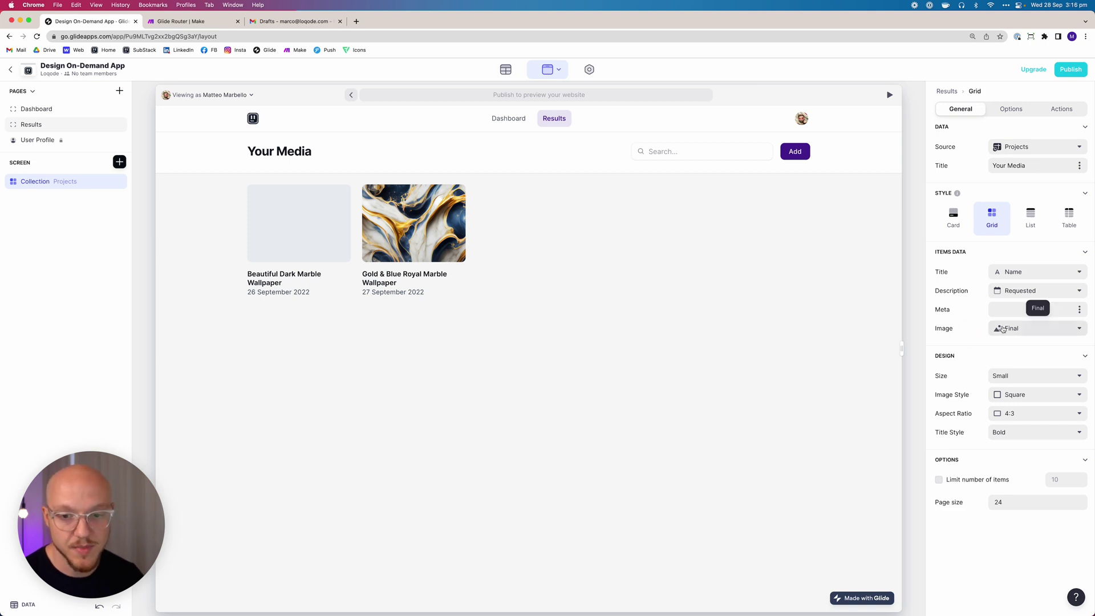
Give the grid Large size, Square 16:9 images and Simple titles, then preview Dashboard and Results.
click(1005, 379)
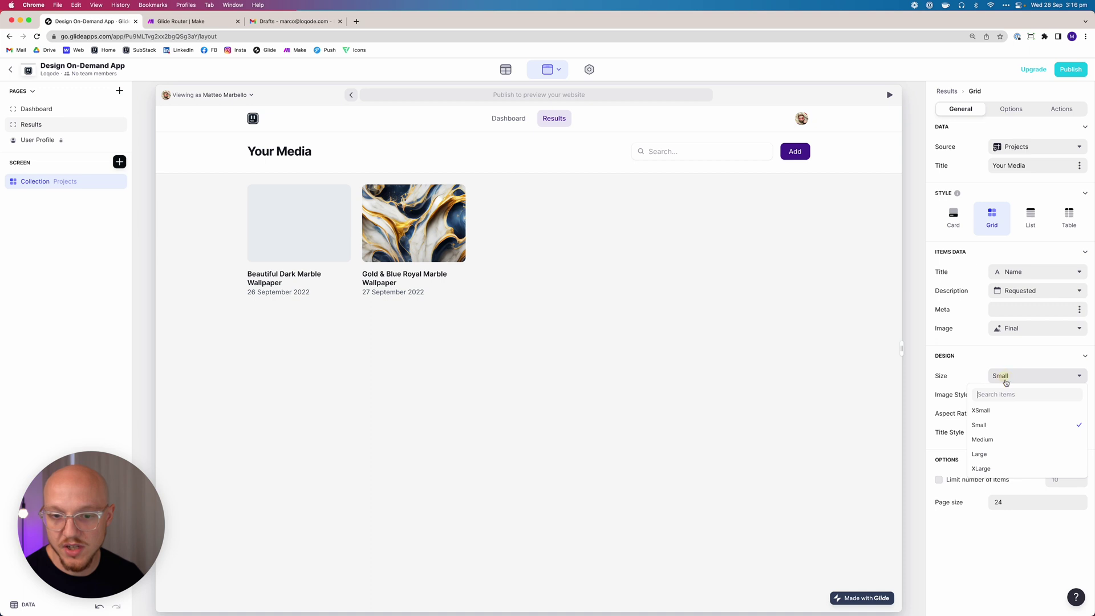
click(1001, 455)
click(1021, 396)
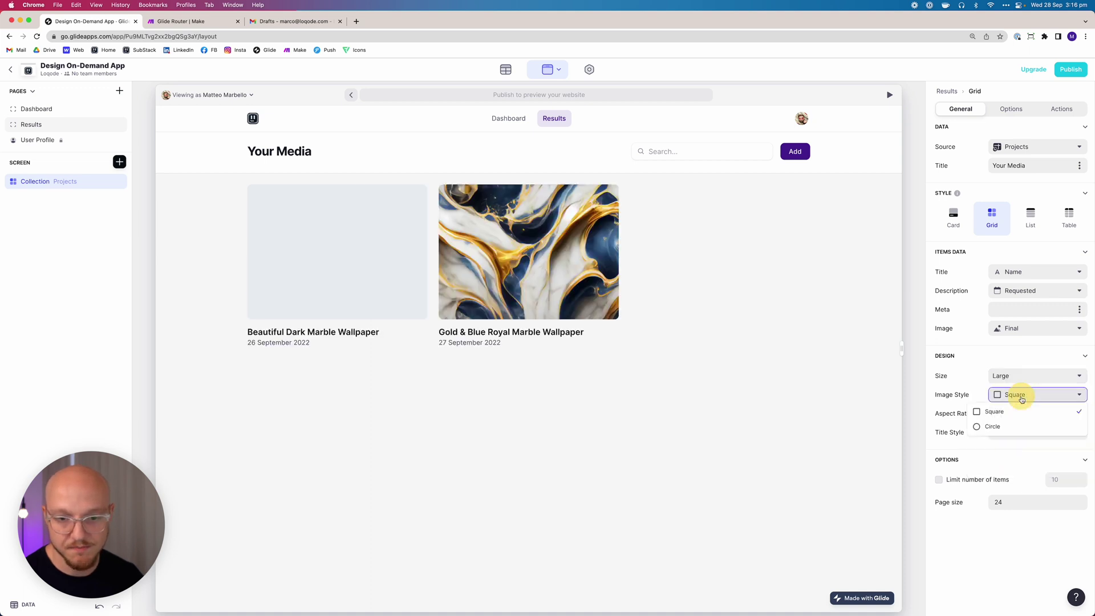
click(1015, 412)
click(1016, 415)
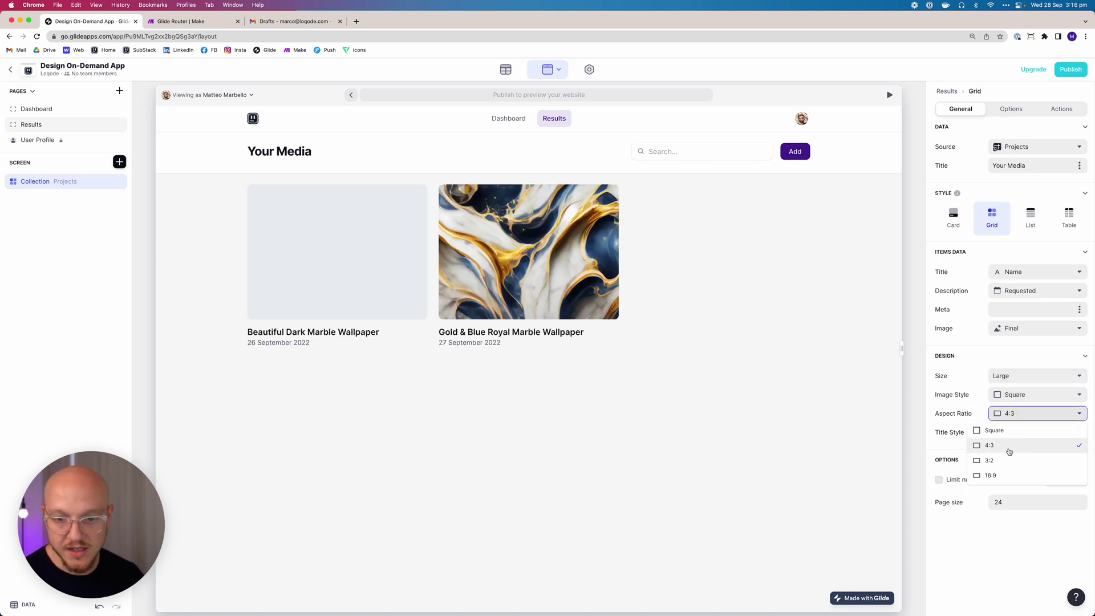
click(1010, 476)
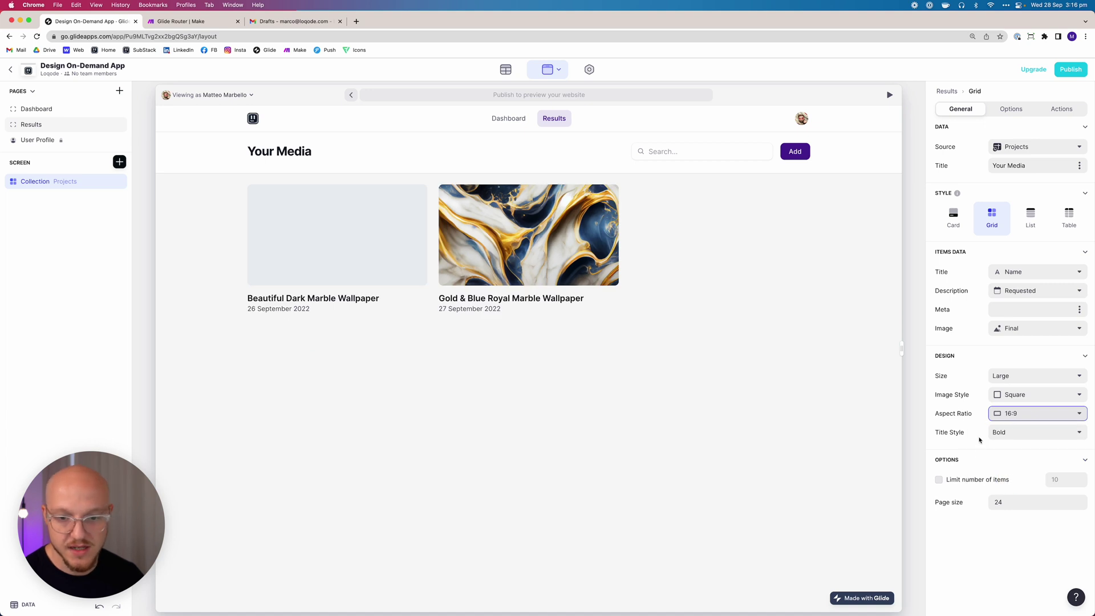
click(1008, 434)
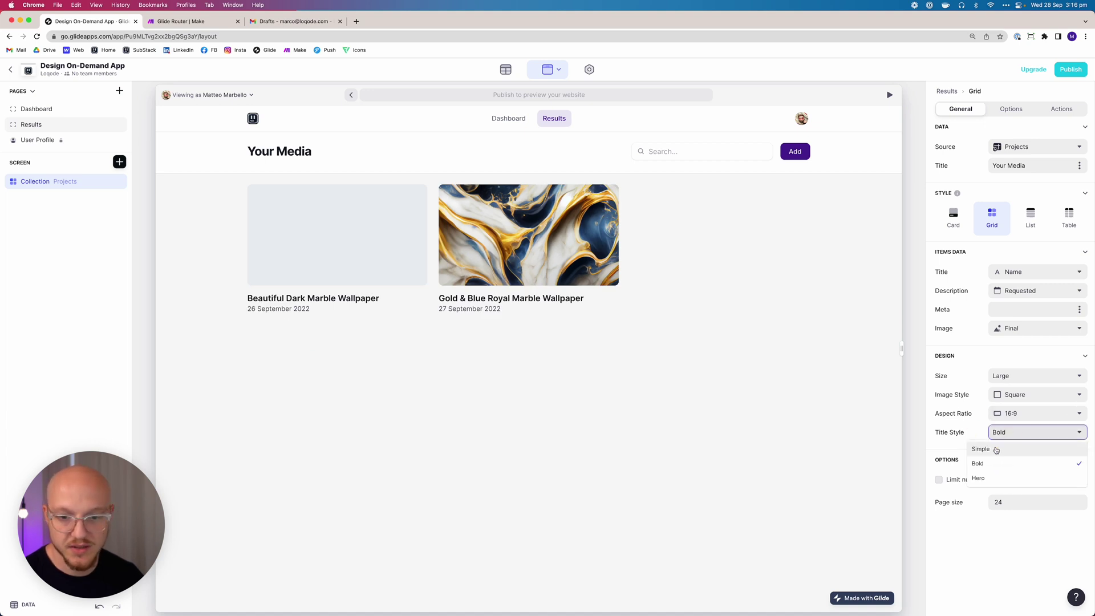
click(995, 451)
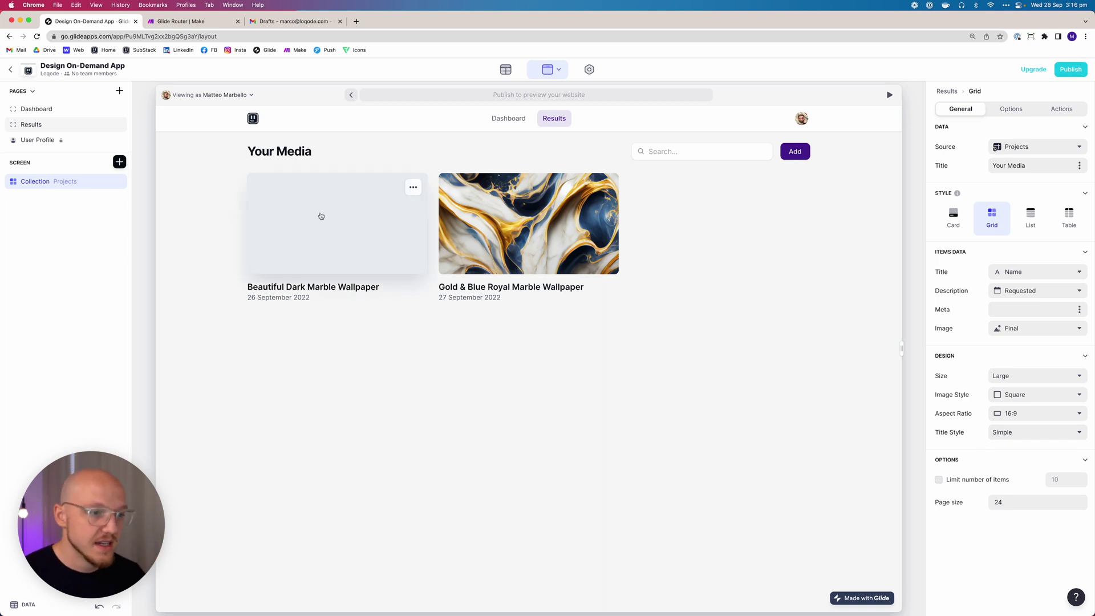
click(520, 122)
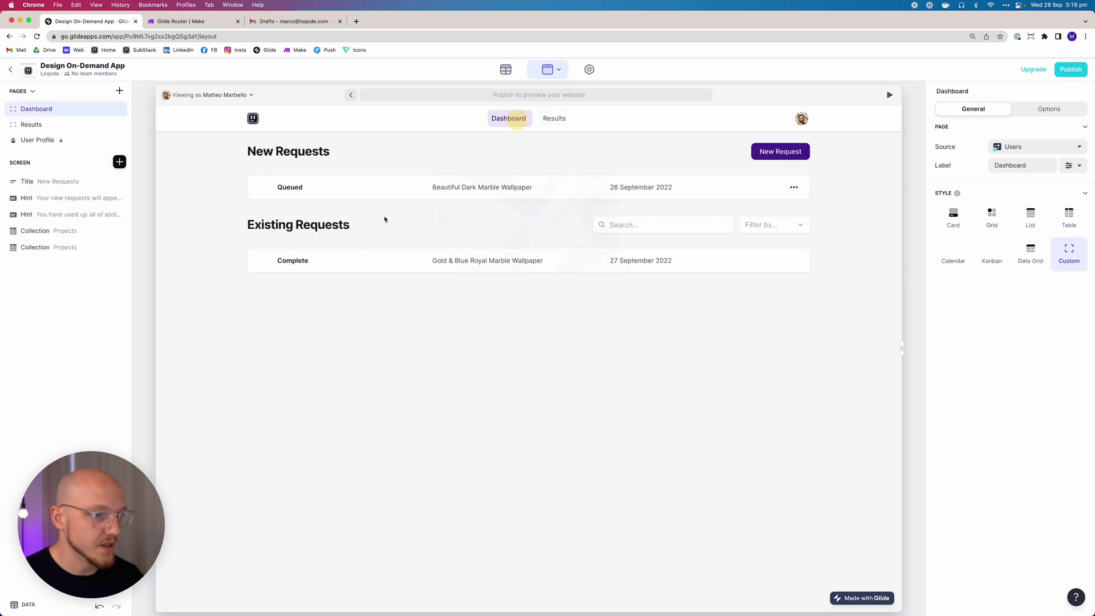
click(551, 121)
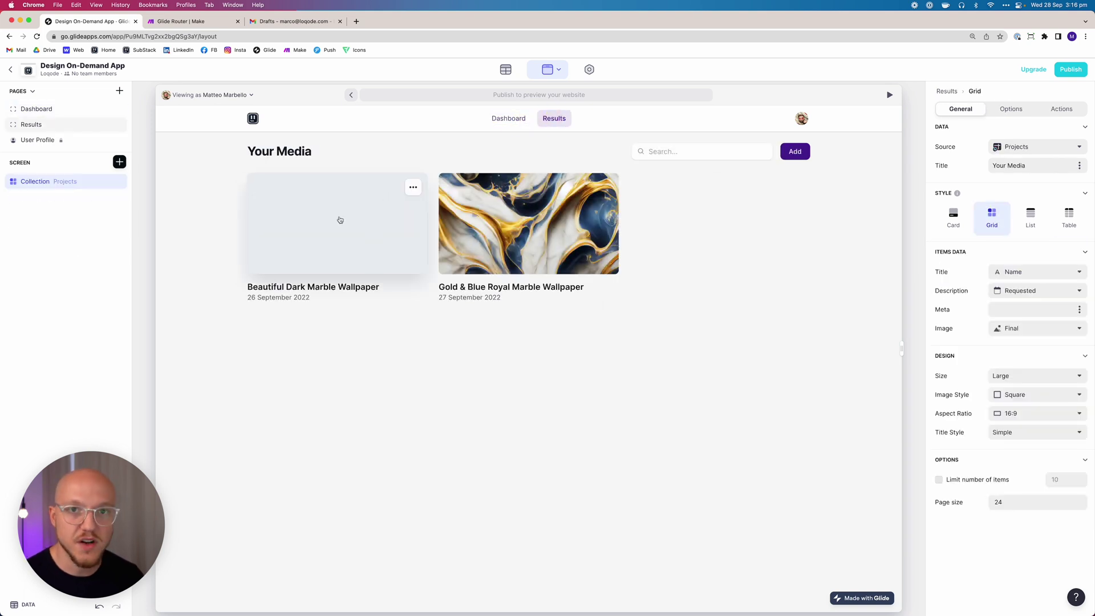
In the grid's Options, add a visibility condition and then delete it again.
click(1009, 109)
click(967, 160)
click(969, 143)
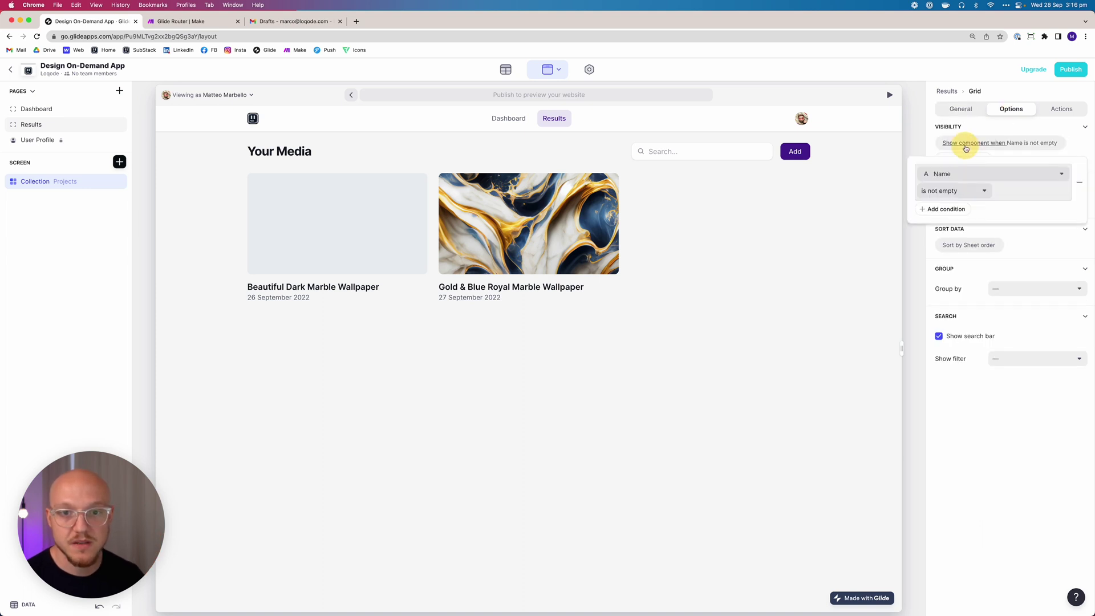
click(1079, 184)
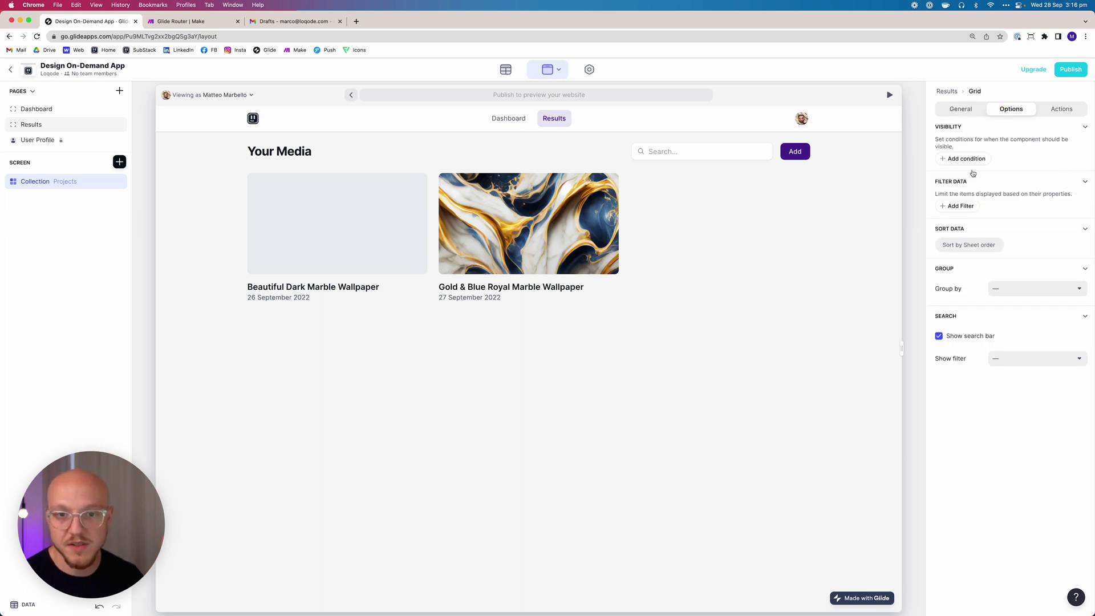
Add a Filter Data rule so only items where Final is not empty are listed.
click(960, 206)
click(966, 197)
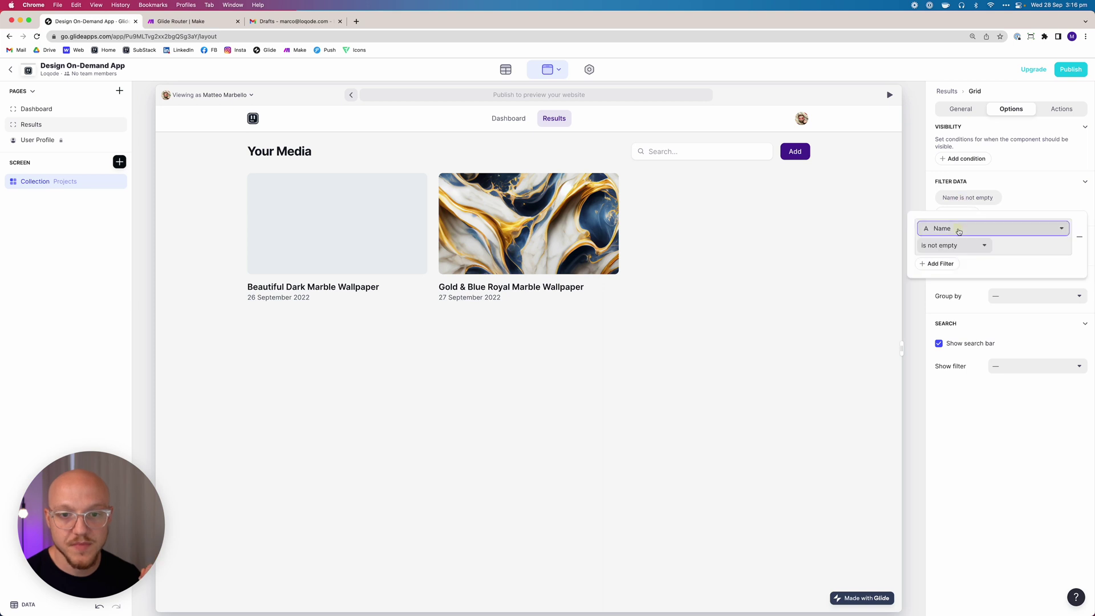
click(959, 228)
scroll(976, 353, down, 5)
click(953, 597)
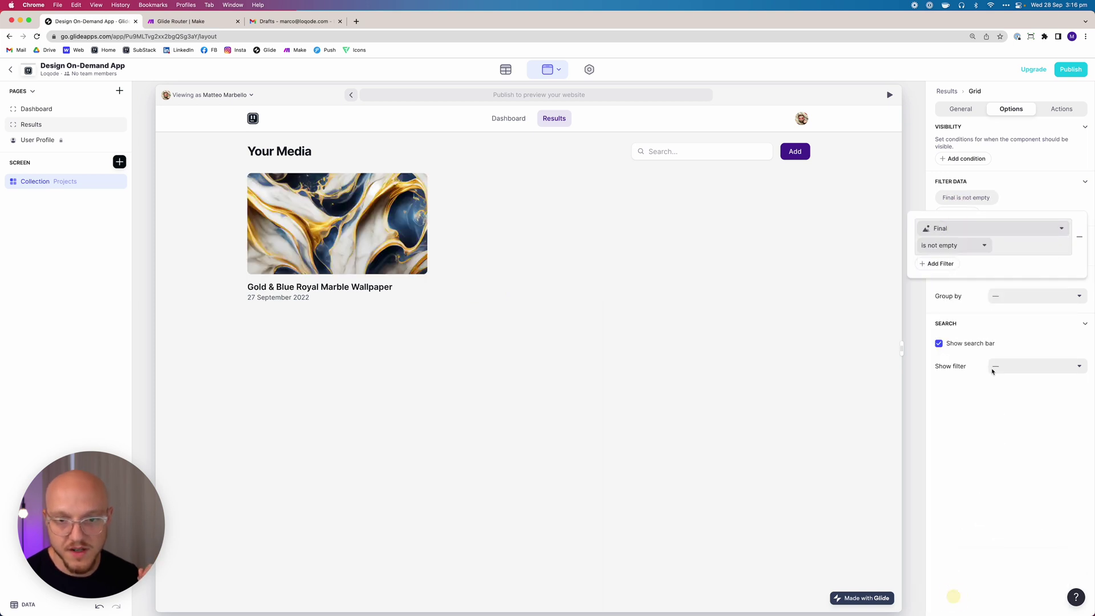
click(971, 251)
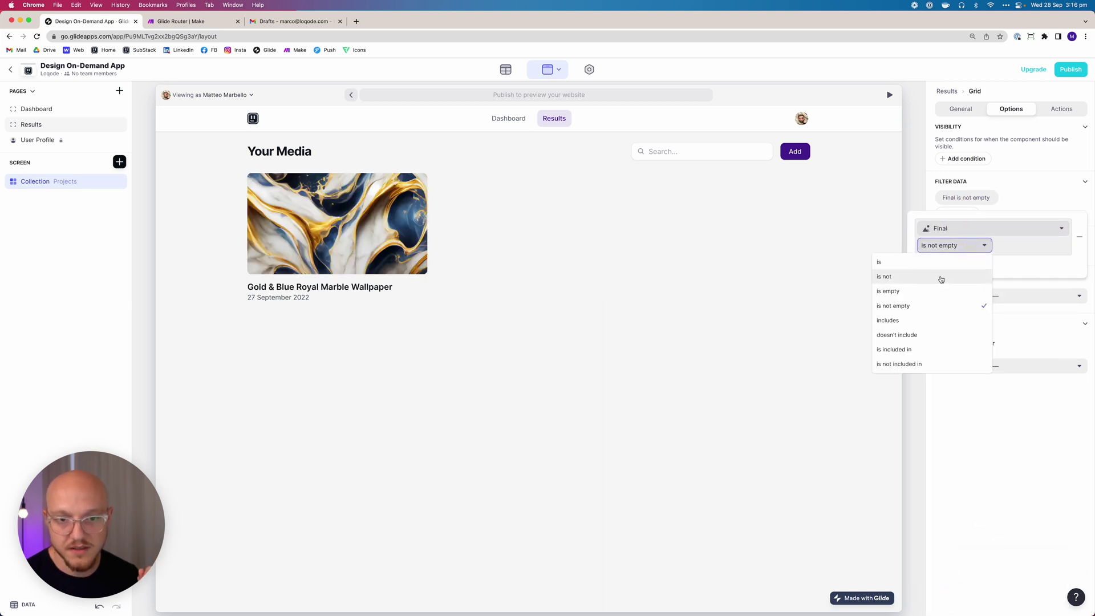
click(936, 308)
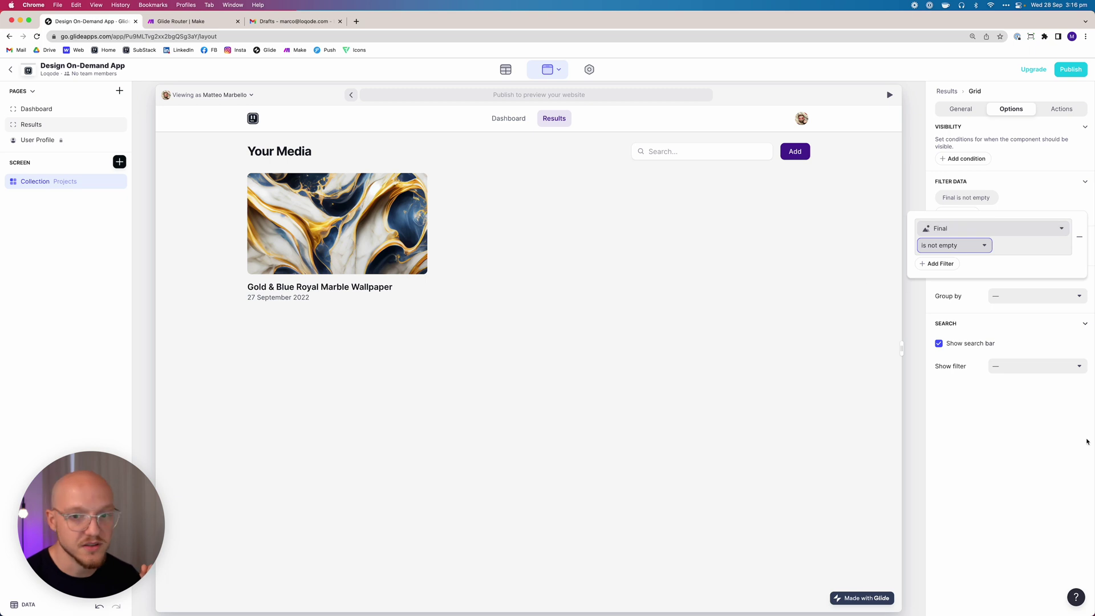
click(1037, 463)
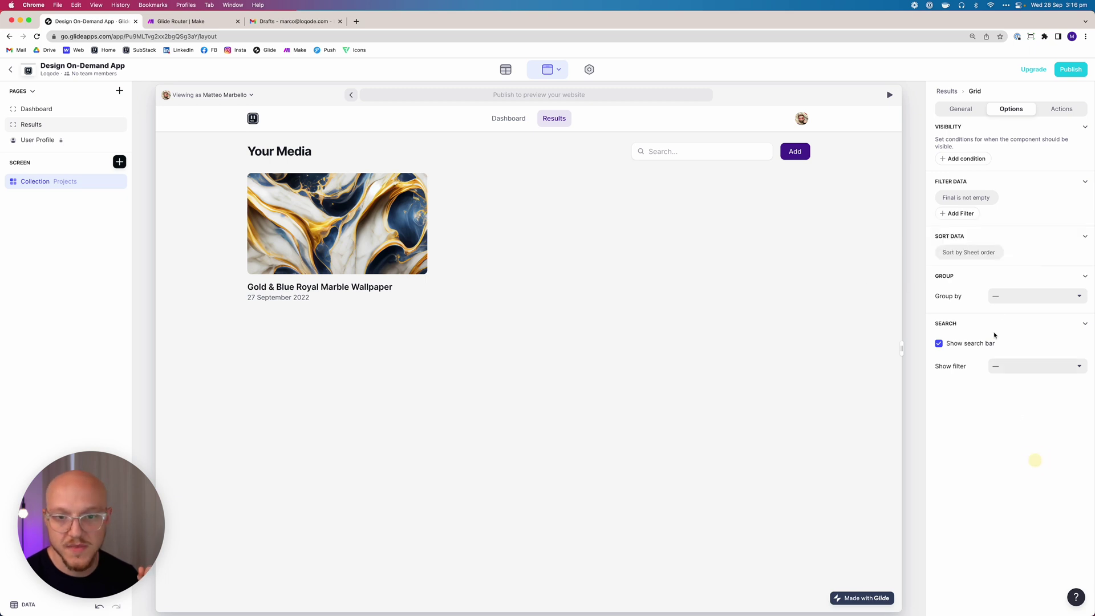
Sort the grid by the Sort Order column in descending (Z→A) order.
click(971, 254)
click(964, 269)
scroll(960, 427, down, 5)
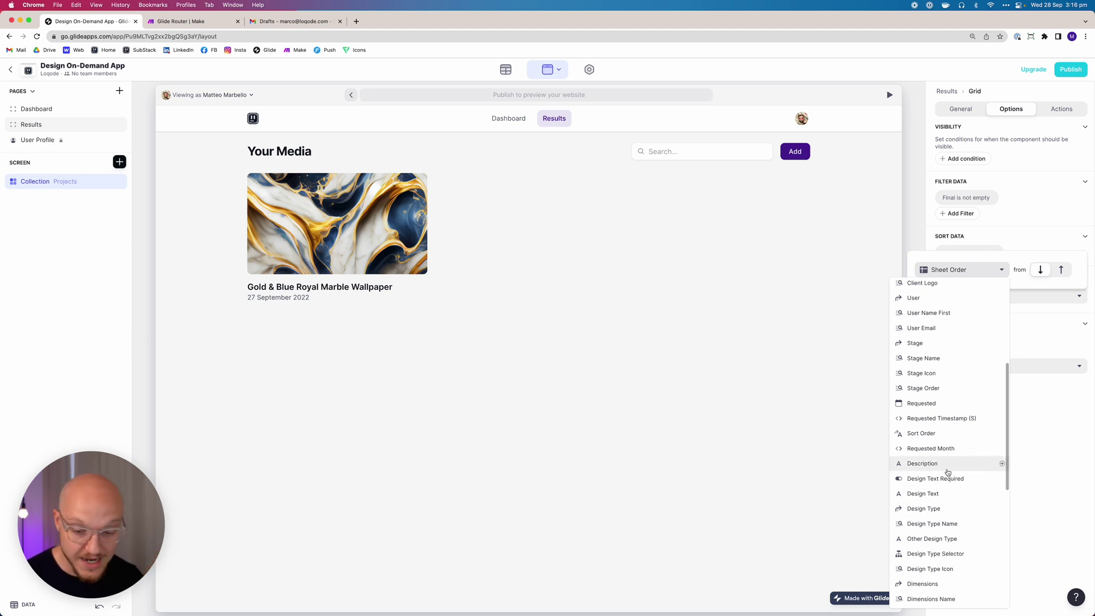
click(921, 433)
click(1064, 269)
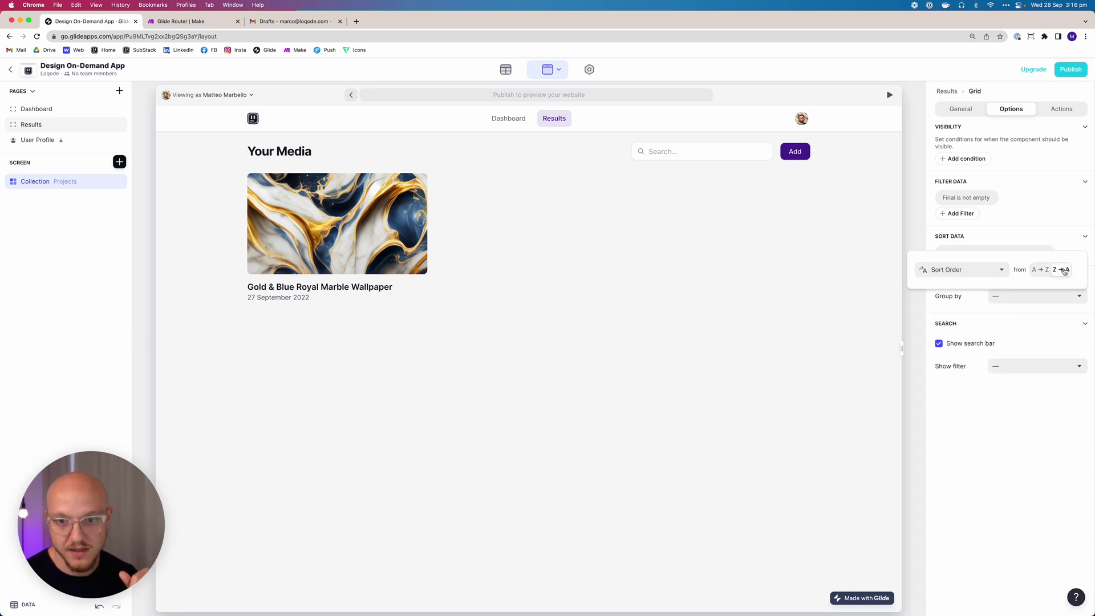
click(1010, 440)
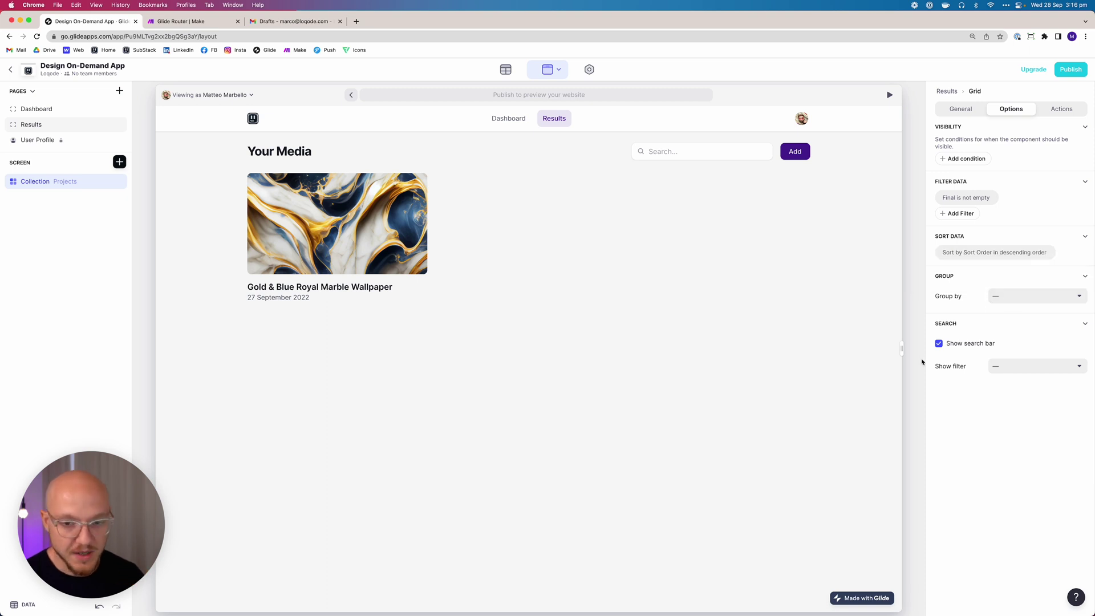
Set Show filter to Design Type Name and check the Filter by dropdown in the preview.
click(1005, 367)
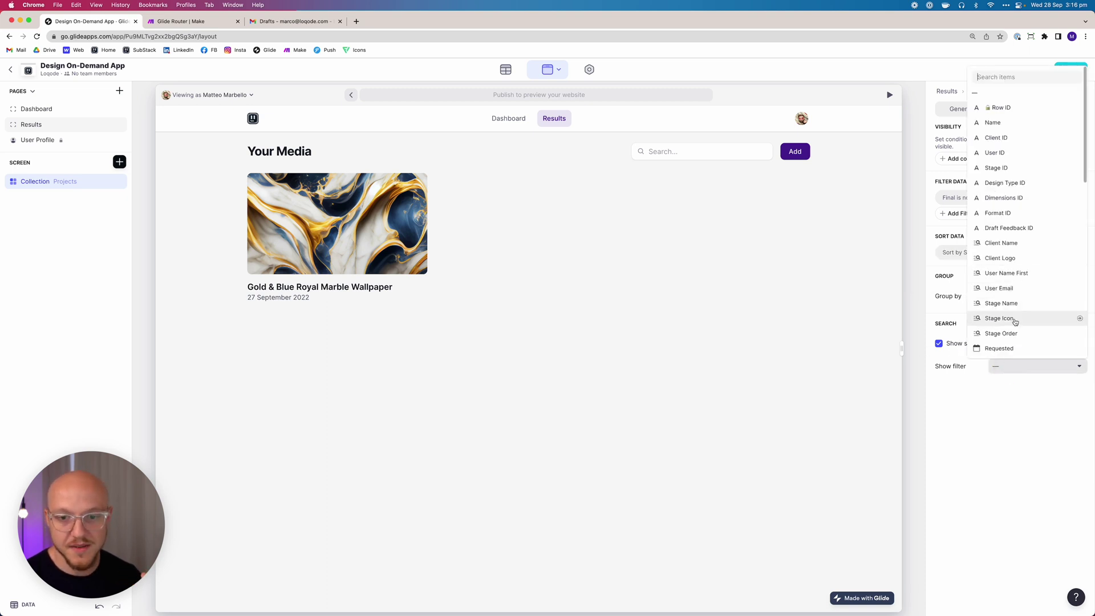
scroll(1004, 342, down, 4)
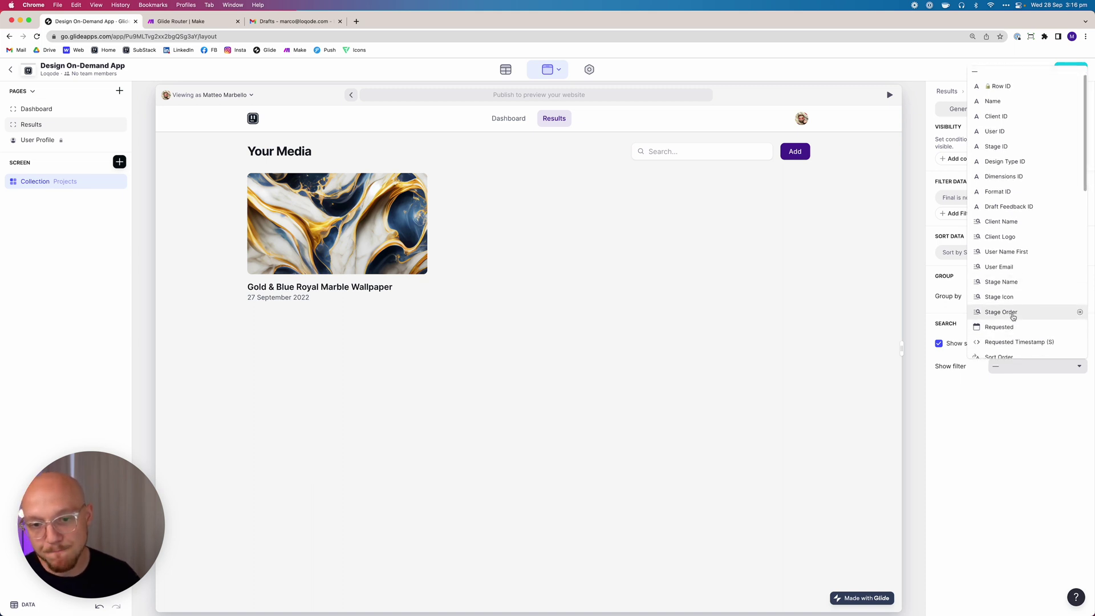
scroll(1013, 318, up, 4)
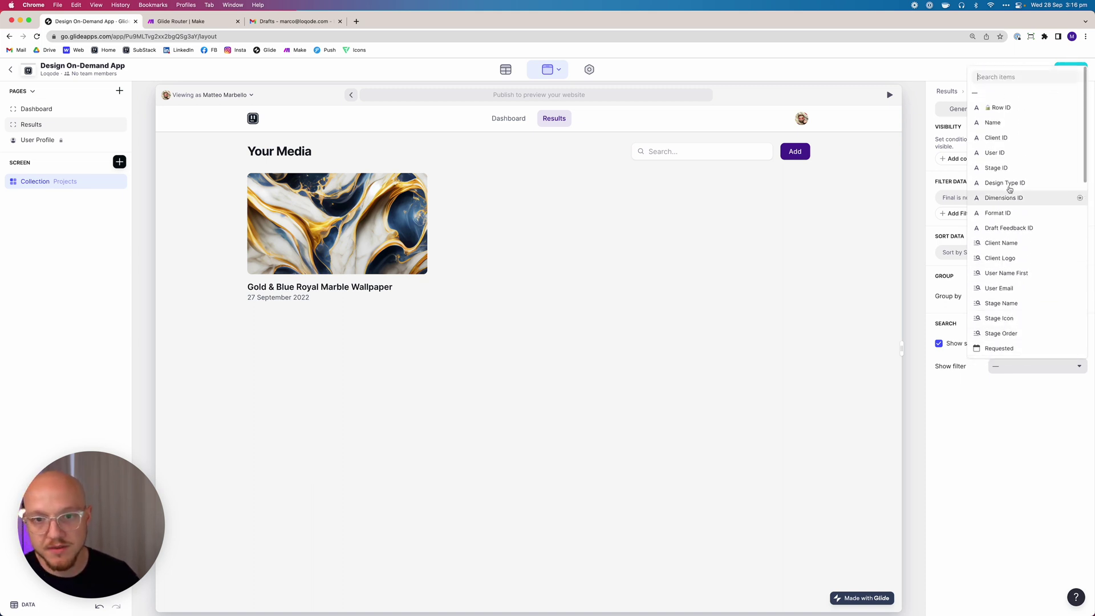
scroll(1012, 228, down, 3)
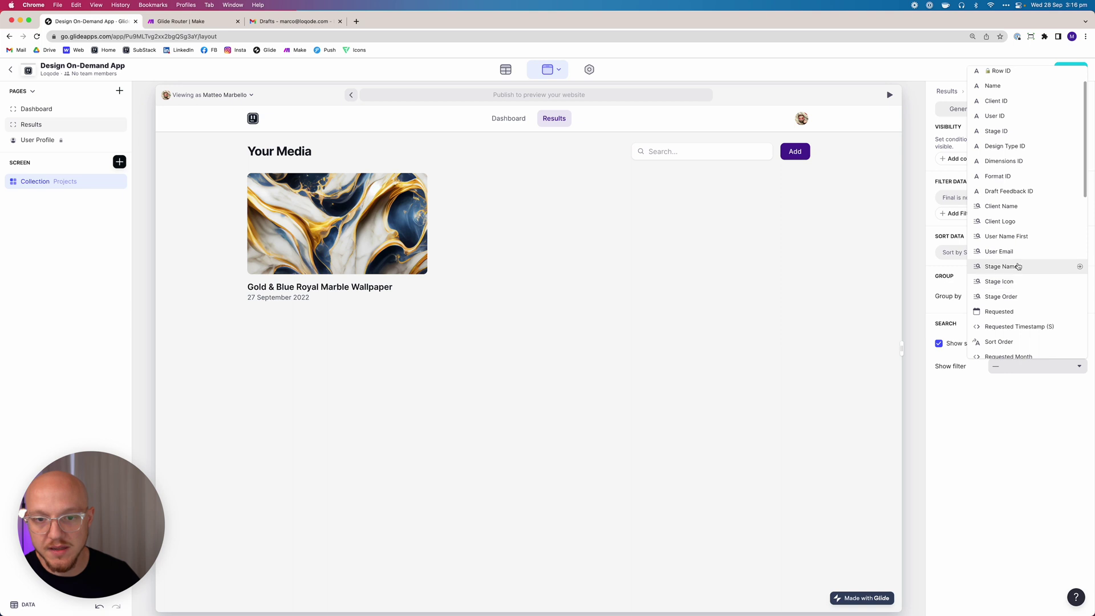
scroll(1015, 273, down, 5)
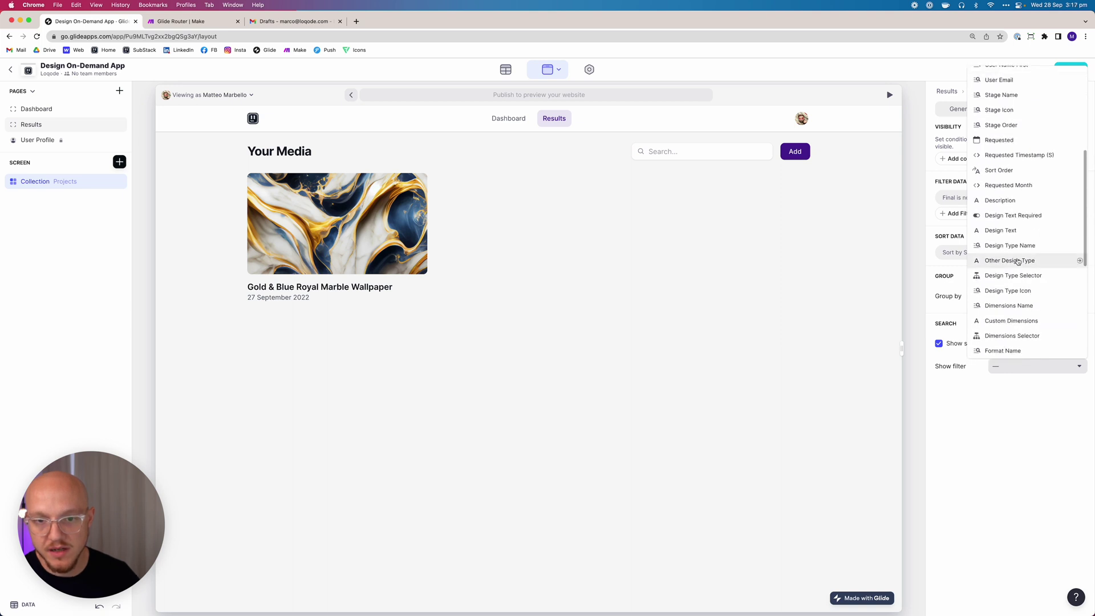
click(1008, 246)
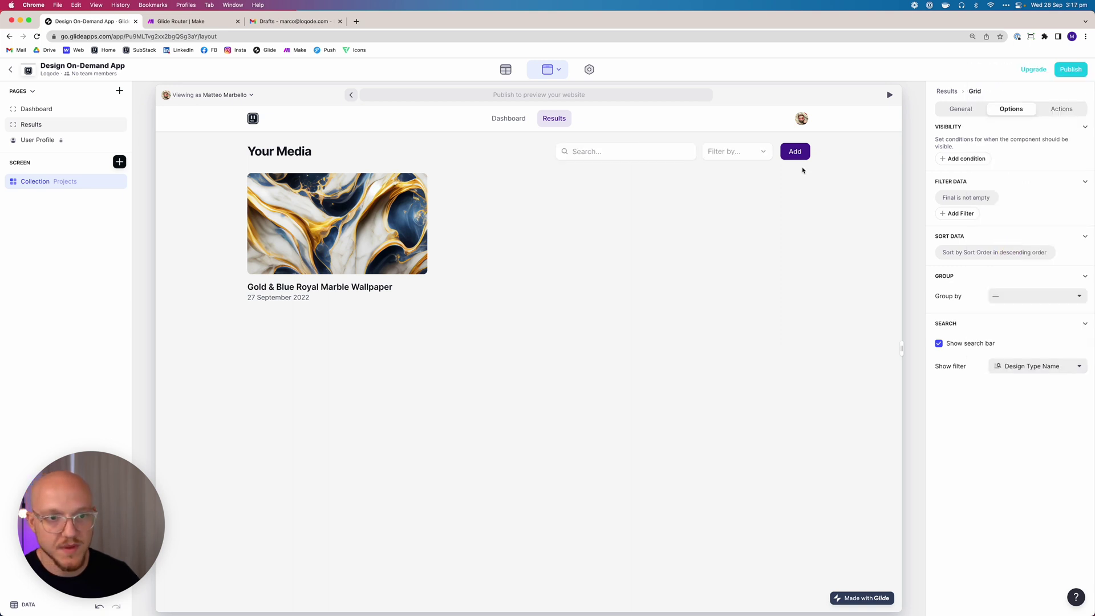
click(725, 151)
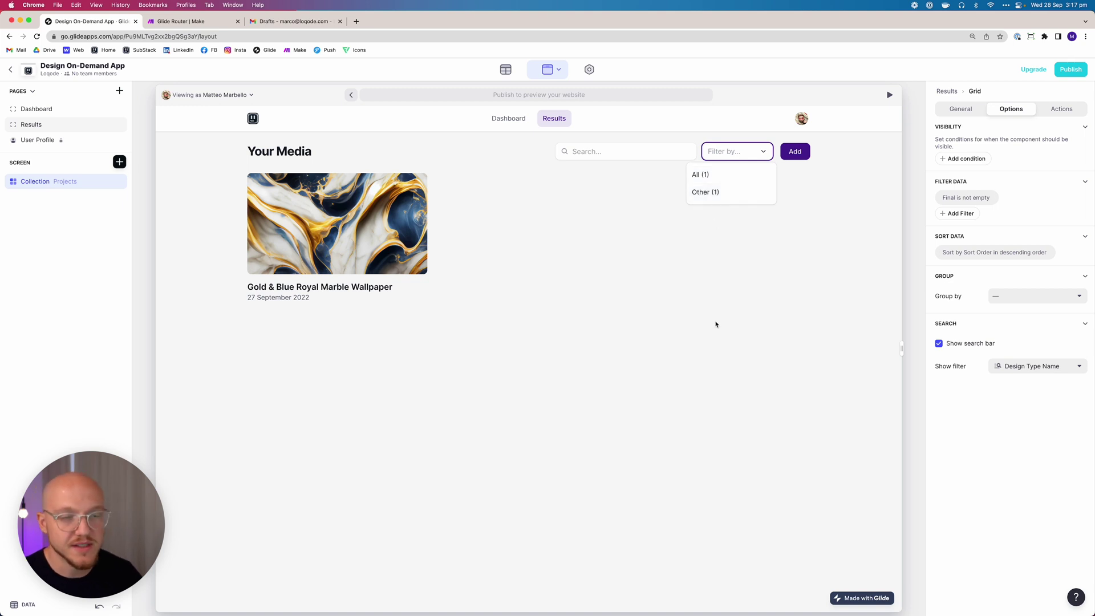
click(716, 272)
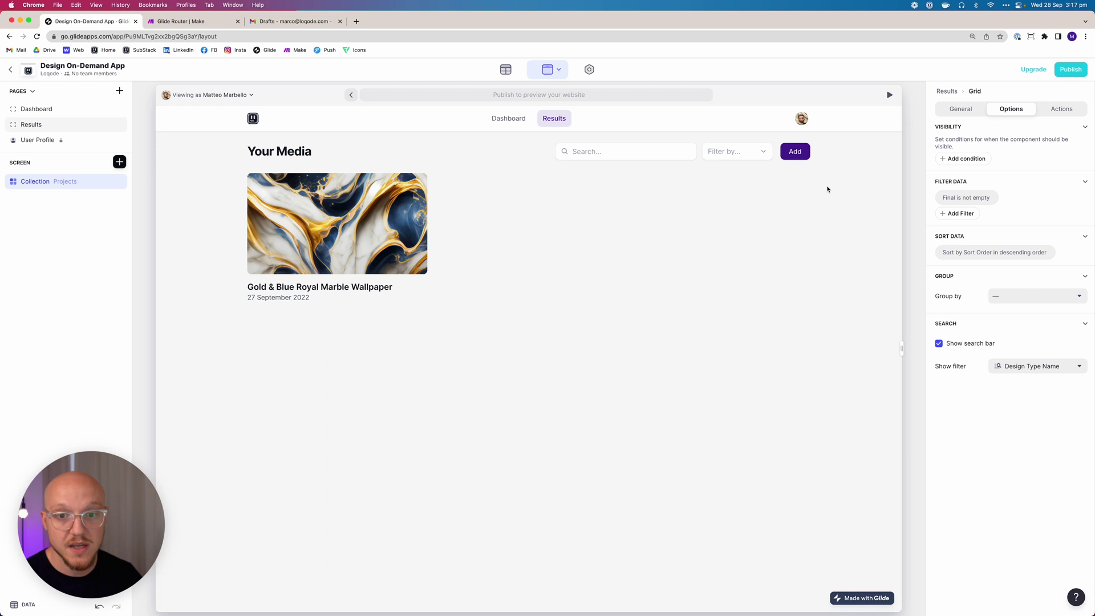
Turn off adding and editing items and enable advanced actions for the grid.
click(1059, 109)
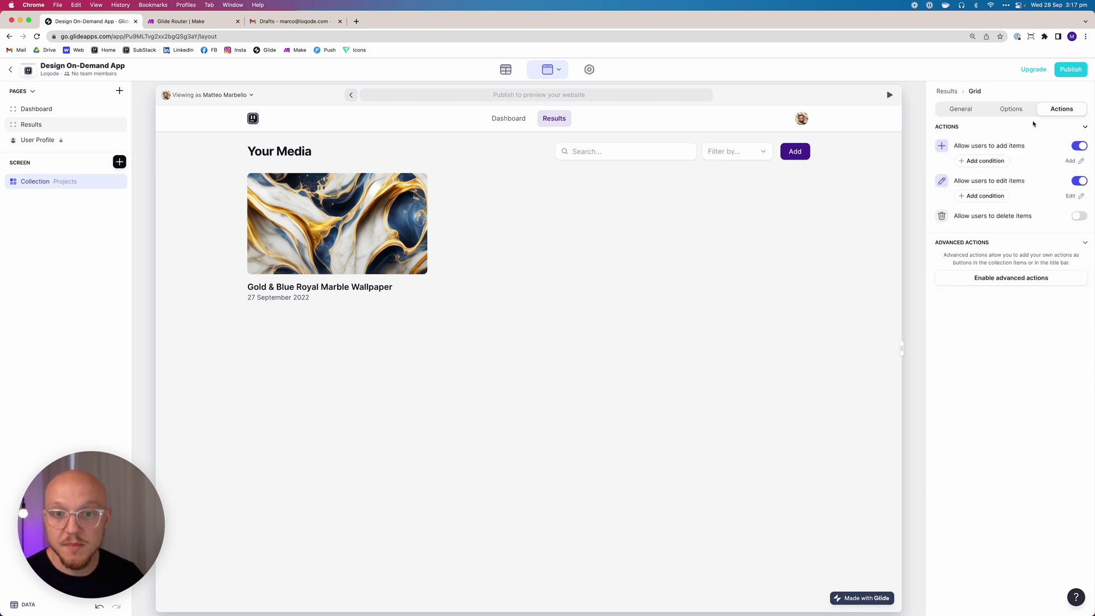
click(1077, 146)
click(1078, 167)
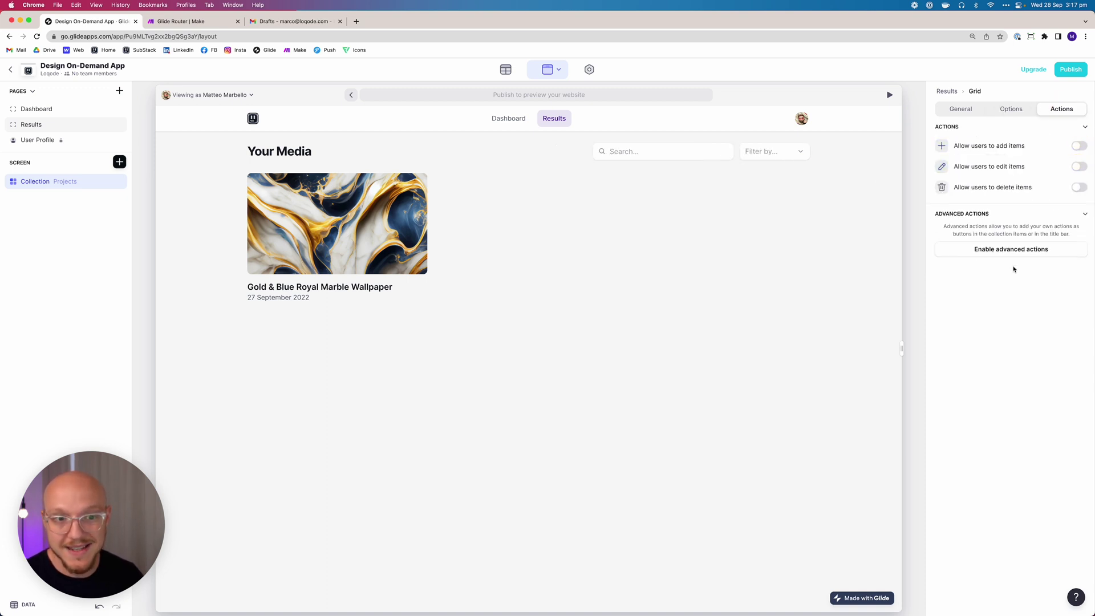
click(985, 249)
Set Item Click to Open Link with the Draft column as URL, and test it.
click(973, 218)
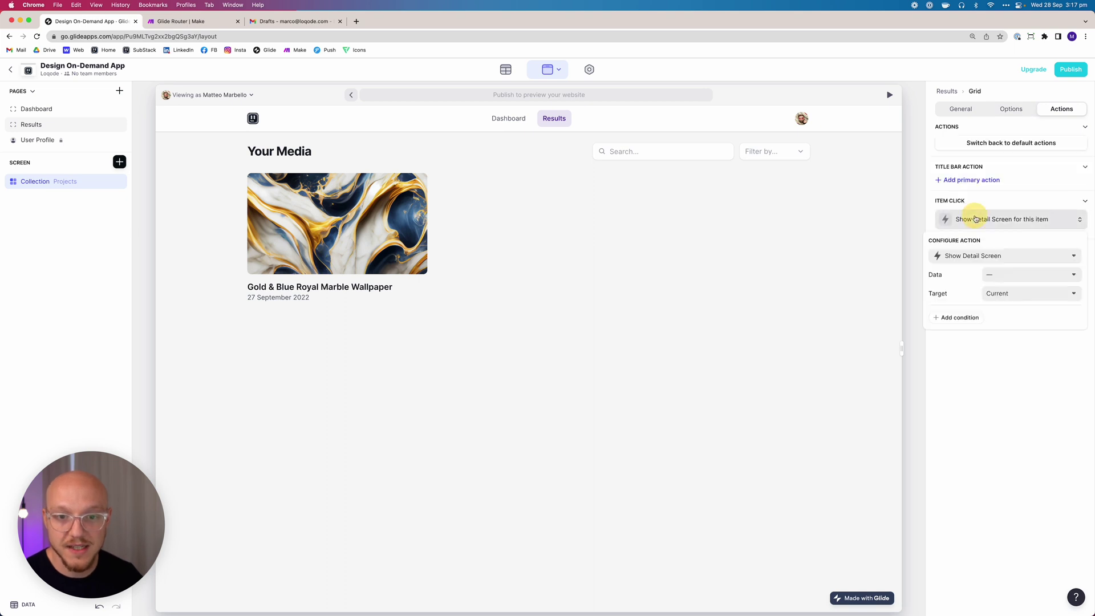
click(975, 256)
click(993, 472)
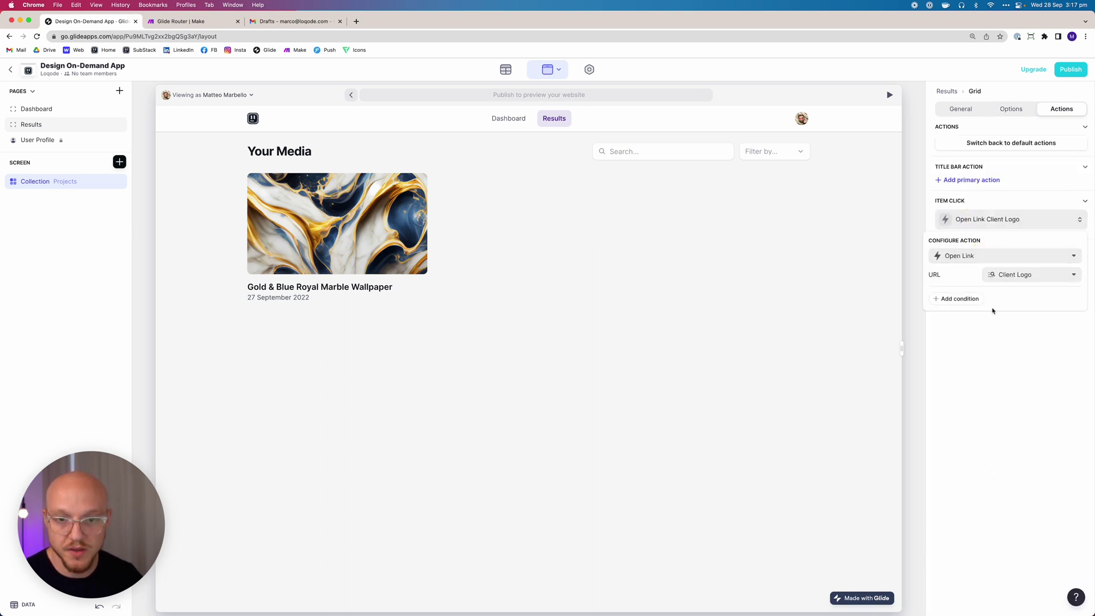
click(997, 274)
scroll(1005, 479, down, 10)
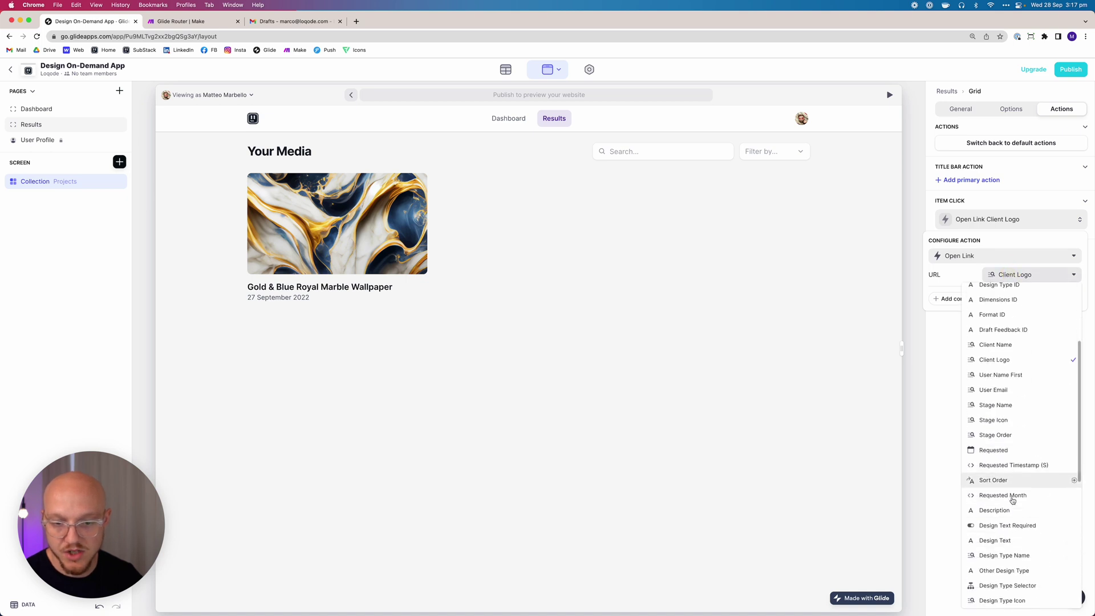
click(995, 450)
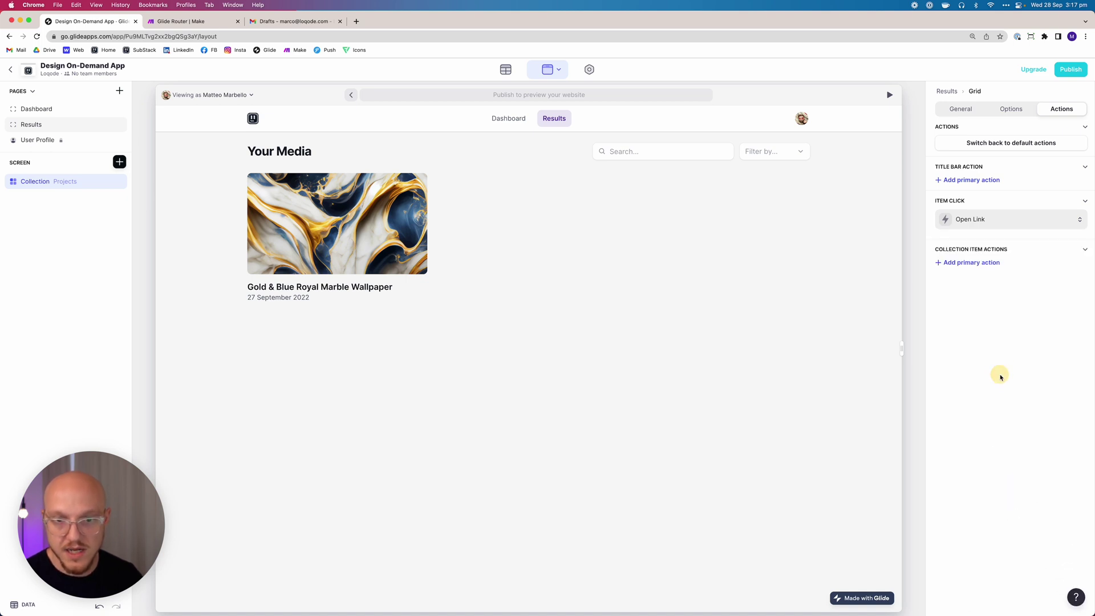
click(376, 215)
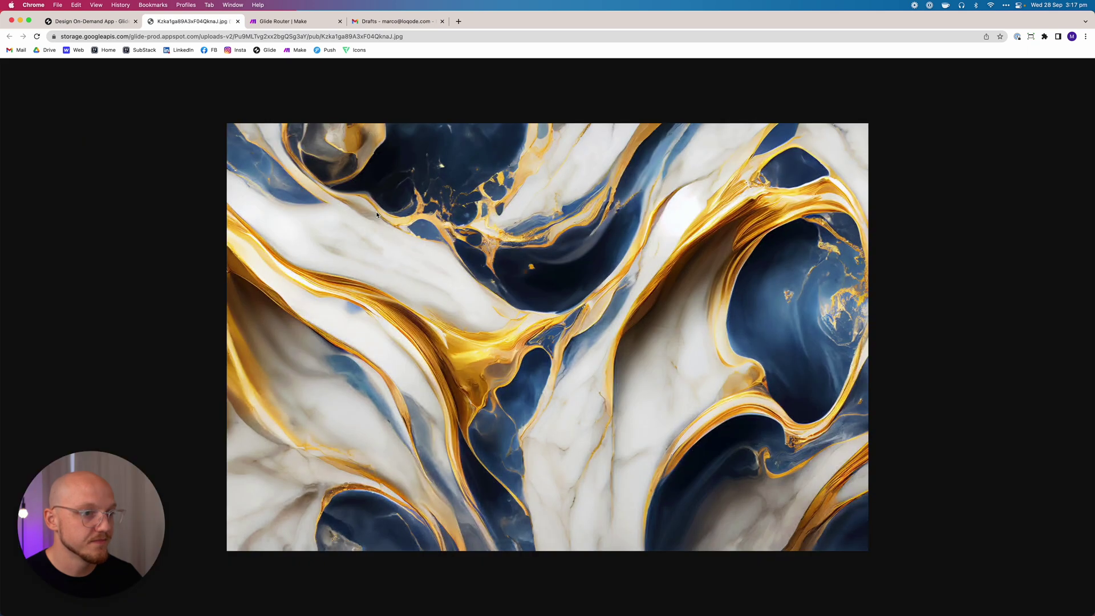
key(super+w)
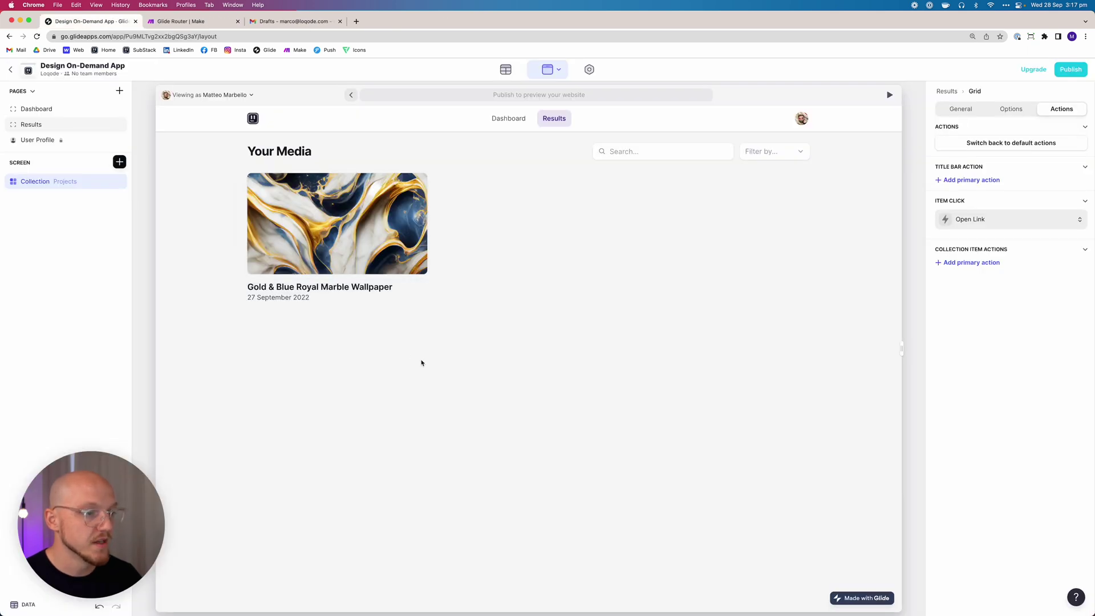
Return to the grid's general settings and open the Insert Component list for the Hint.
click(1010, 110)
click(961, 110)
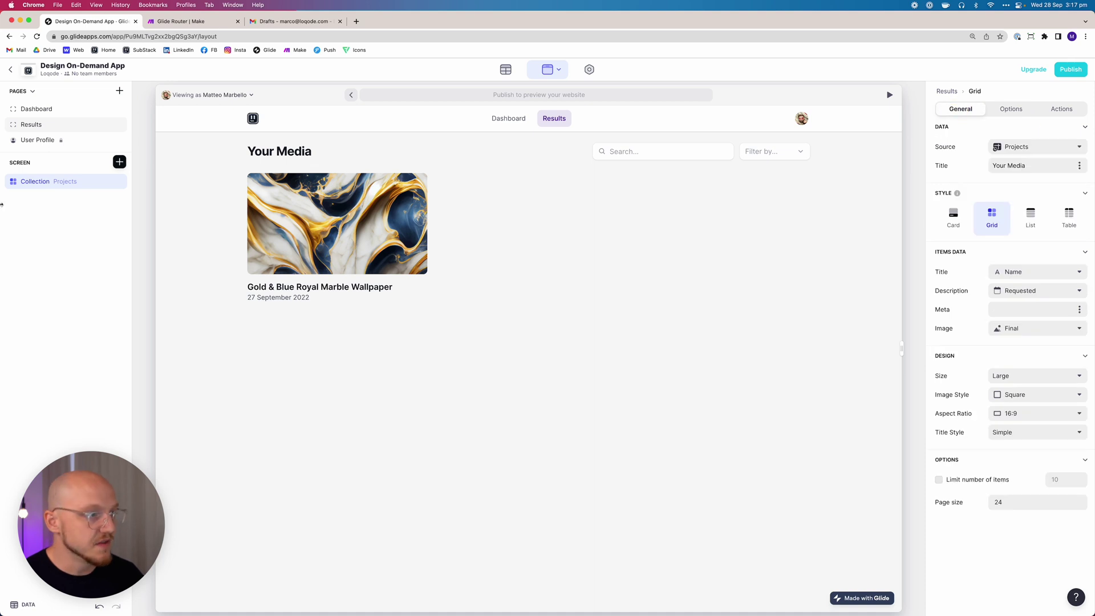
click(118, 163)
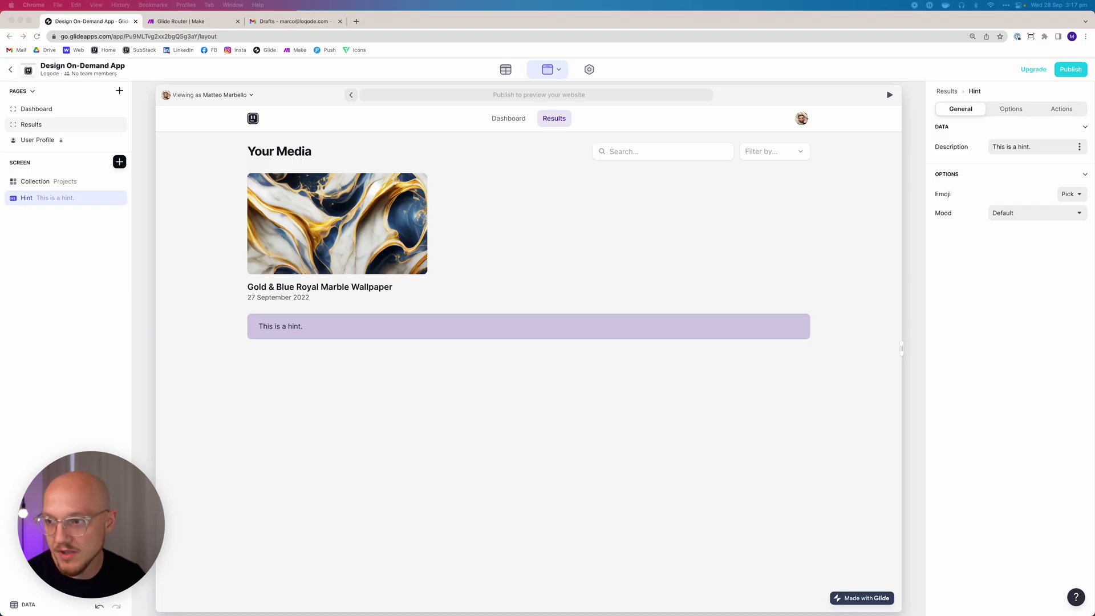
Paste 'Your completed requests will show up here... Once they have been completed!' into the hint and choose Neutral mood.
click(580, 326)
click(995, 147)
text(Your completed requests will show up here... Once they have been completed!)
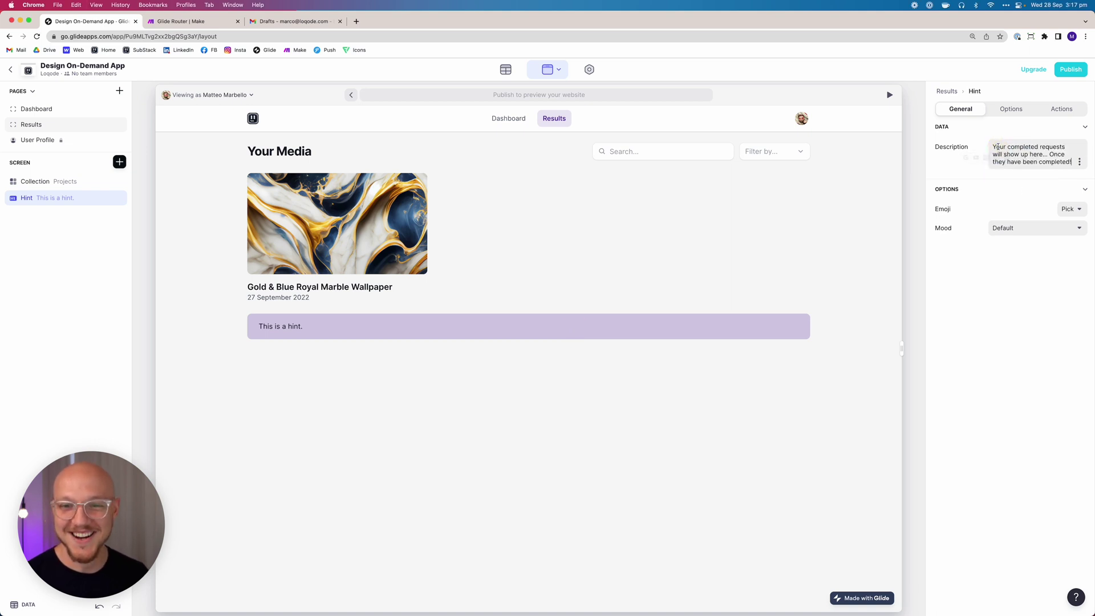
click(992, 230)
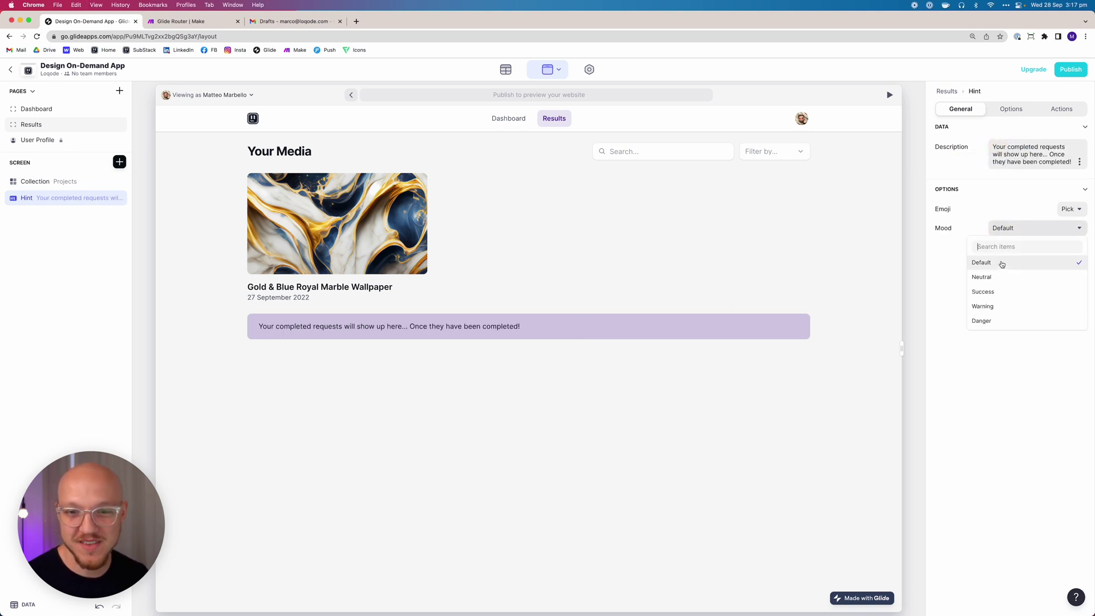
click(993, 278)
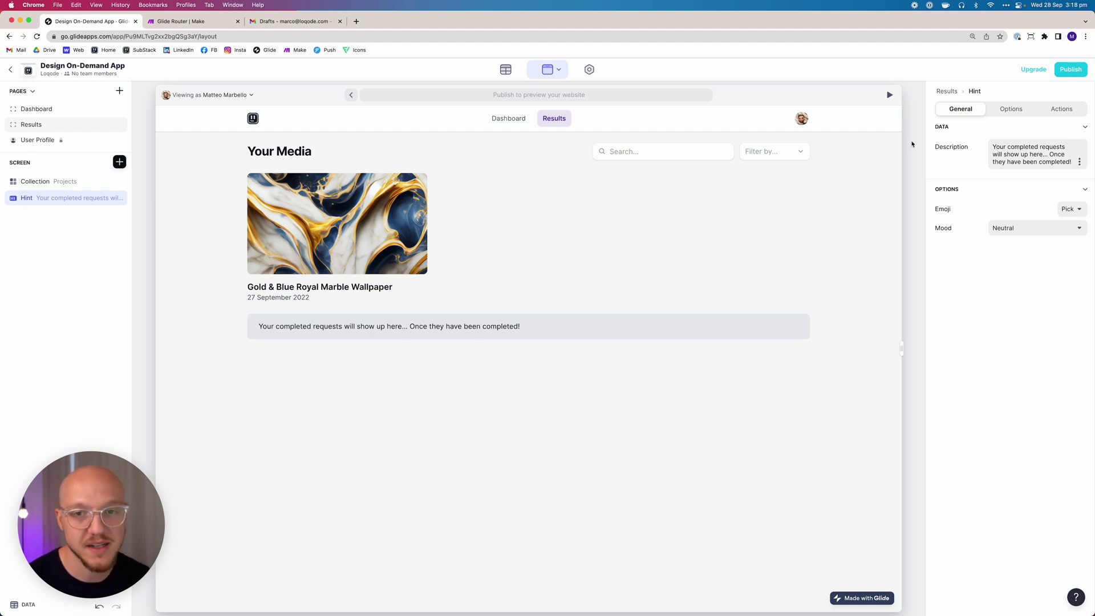
click(1007, 109)
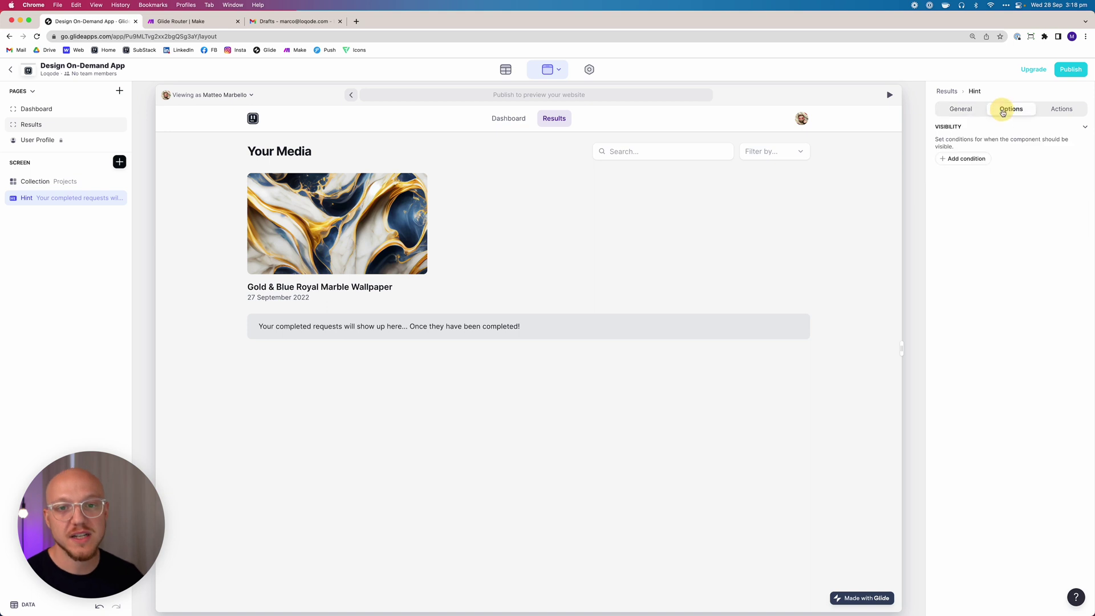
Add a hint visibility condition: Total Requests (Completed) equals 0.
click(960, 158)
click(962, 150)
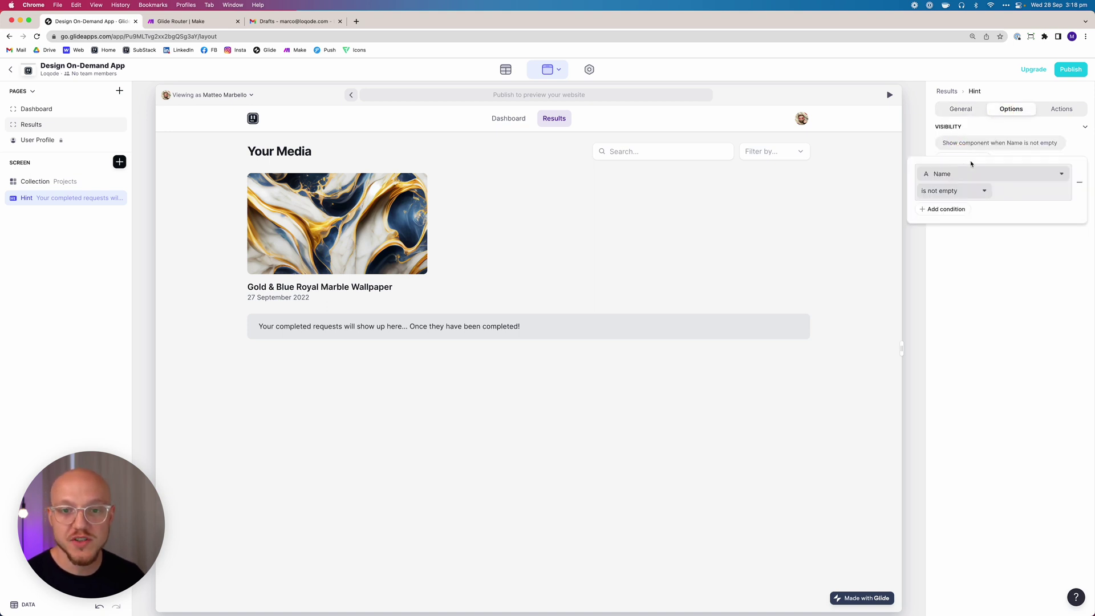
click(960, 184)
scroll(970, 285, down, 1)
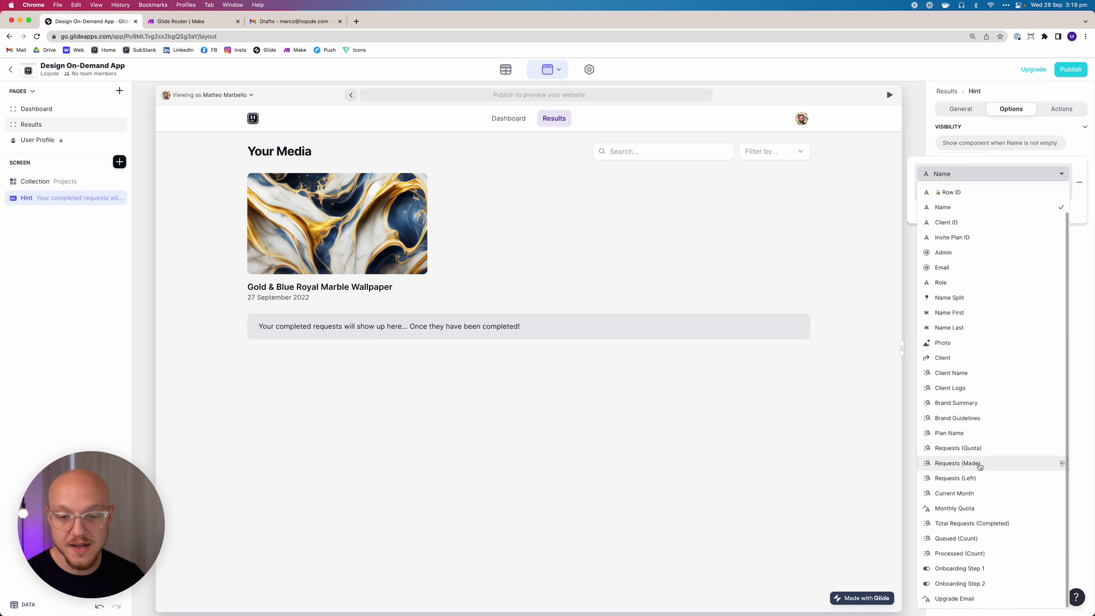
click(972, 525)
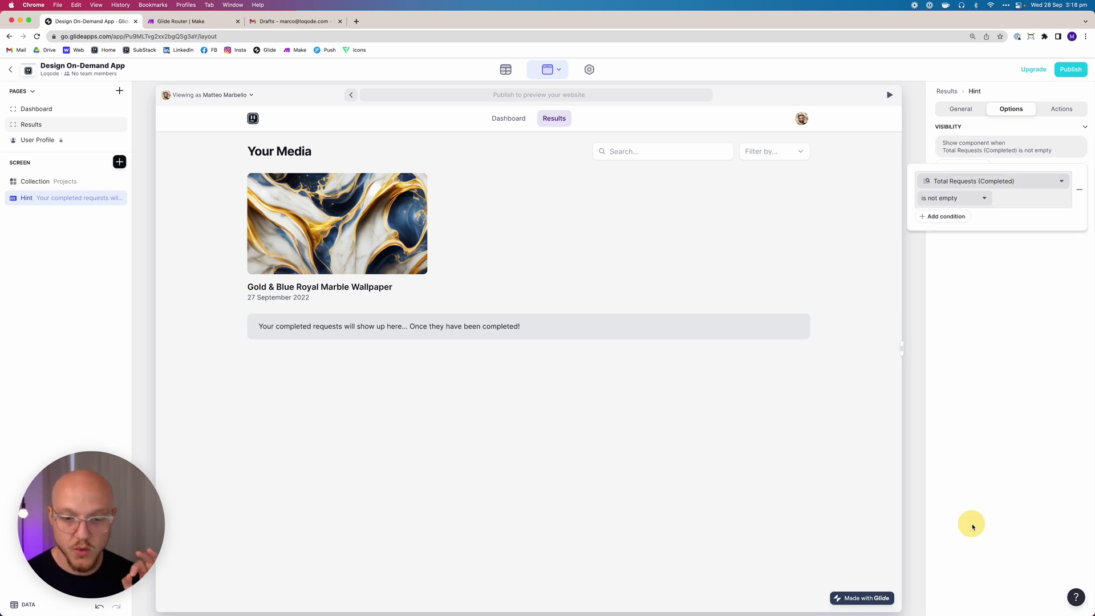
click(960, 198)
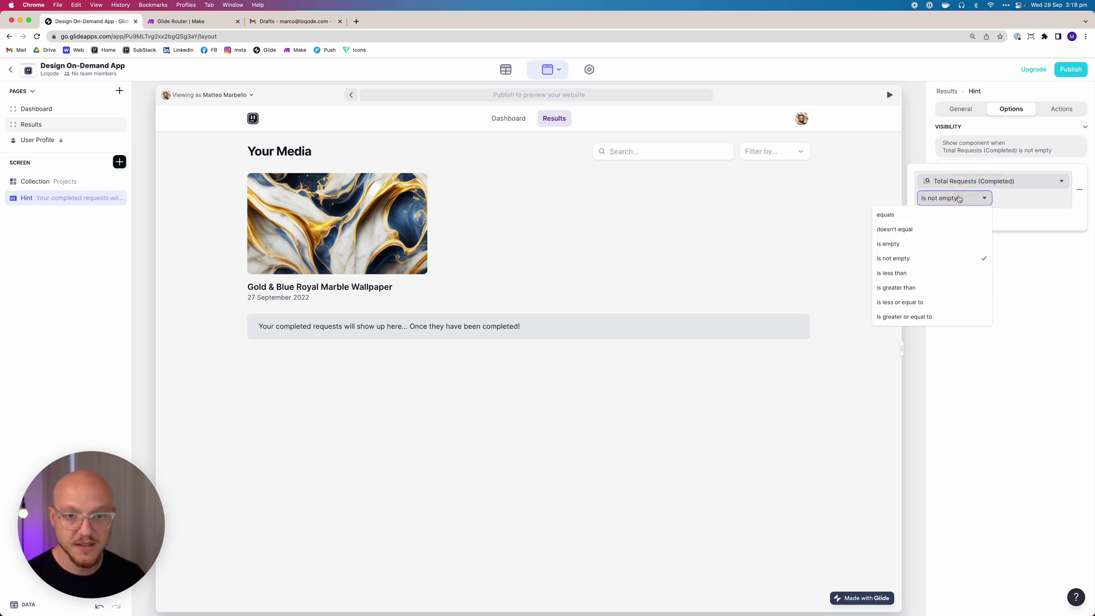
click(936, 220)
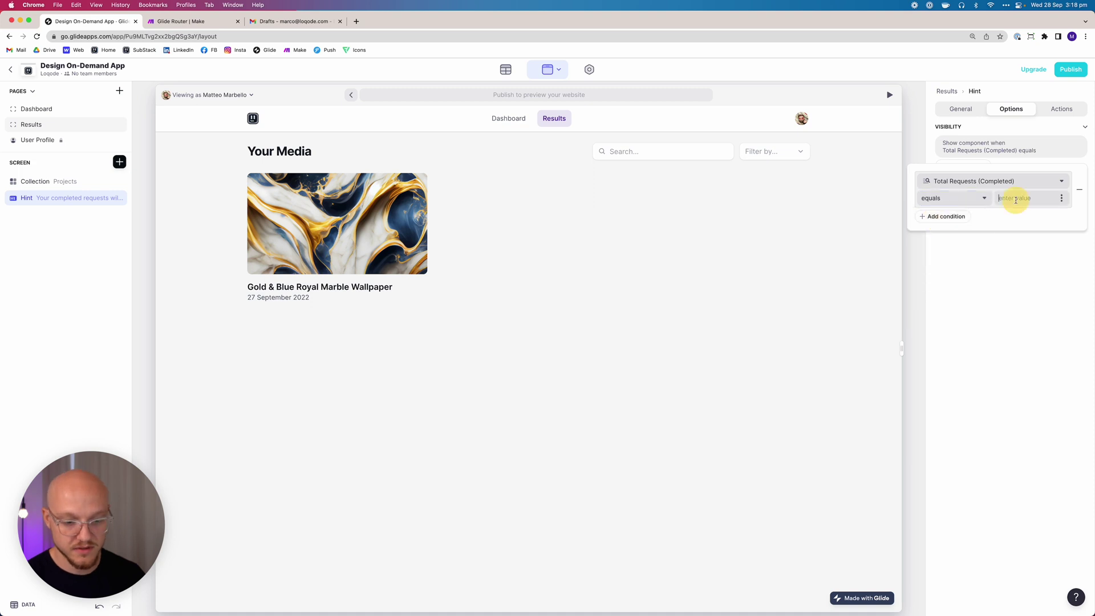
click(1013, 344)
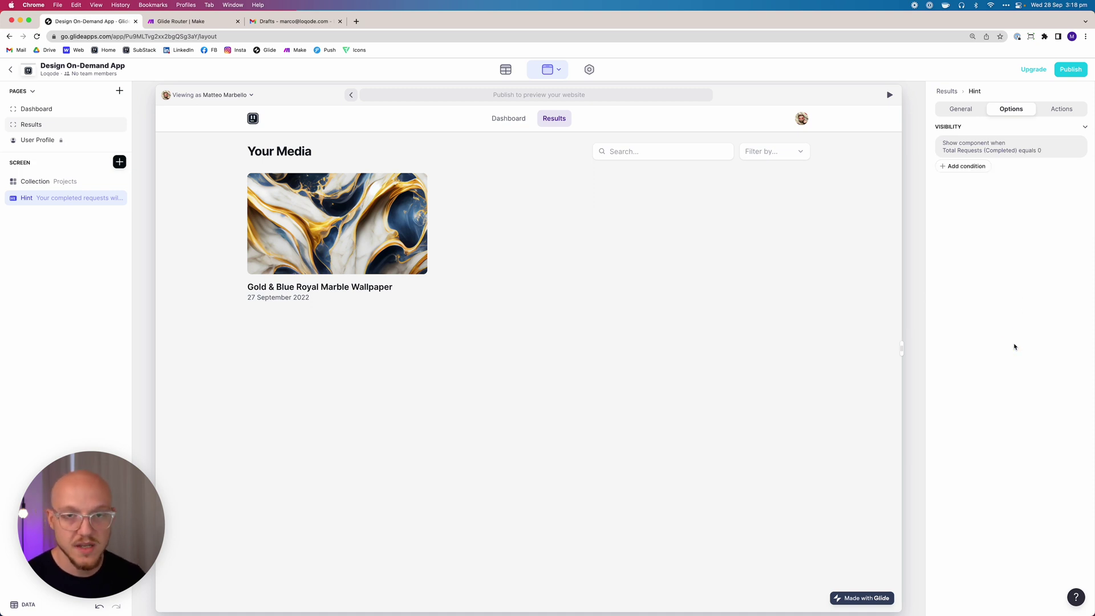